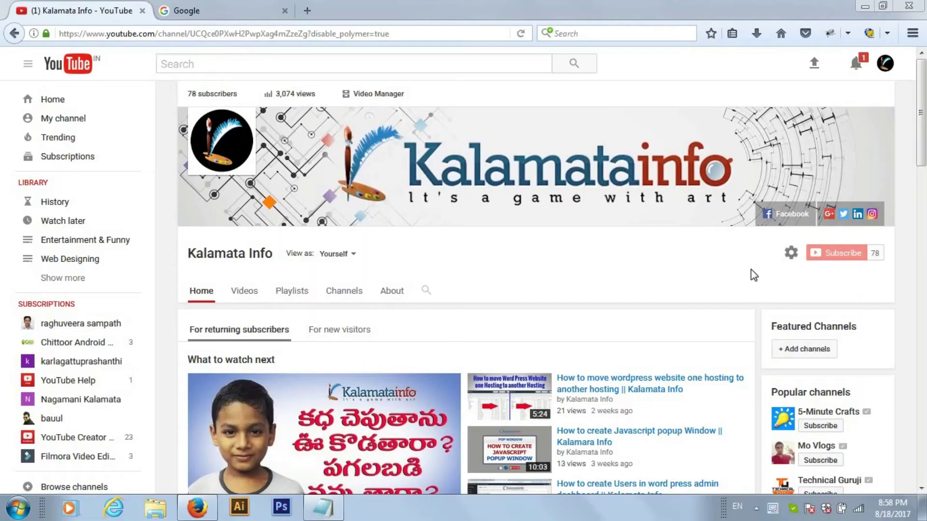
Search Google for "wondershare filmora"
left_click(241, 14)
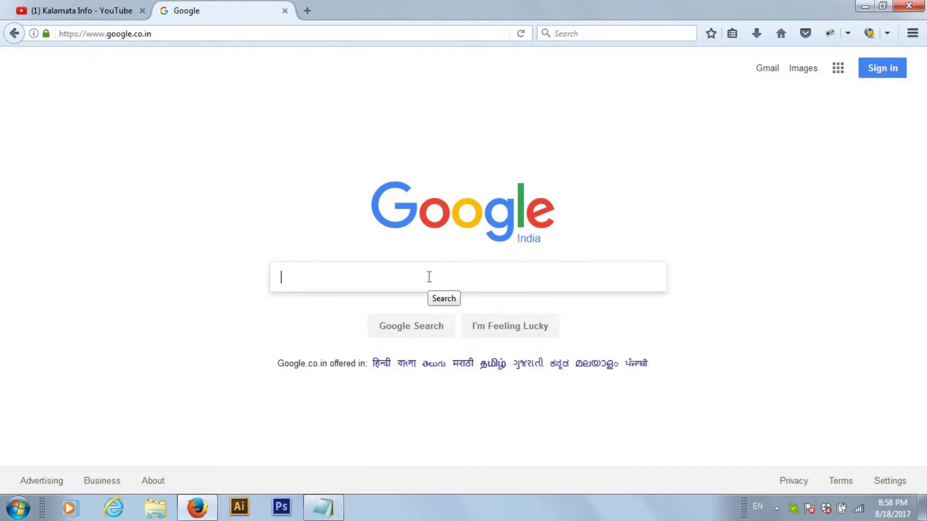
type("wonder")
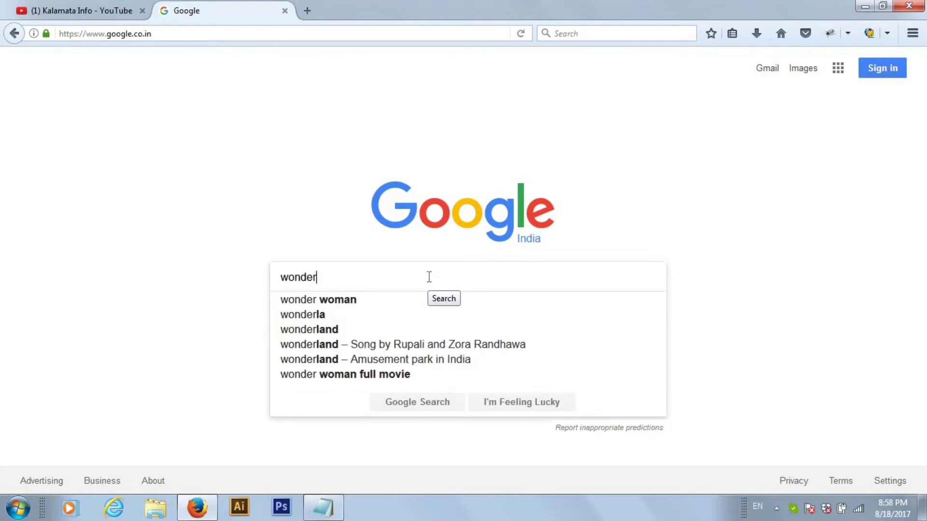
type("share")
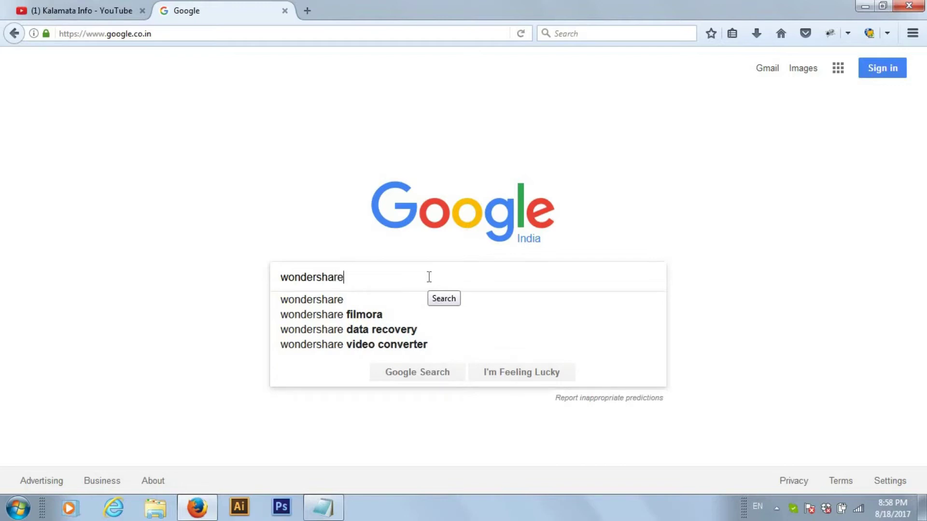
key("Down")
key("Down")
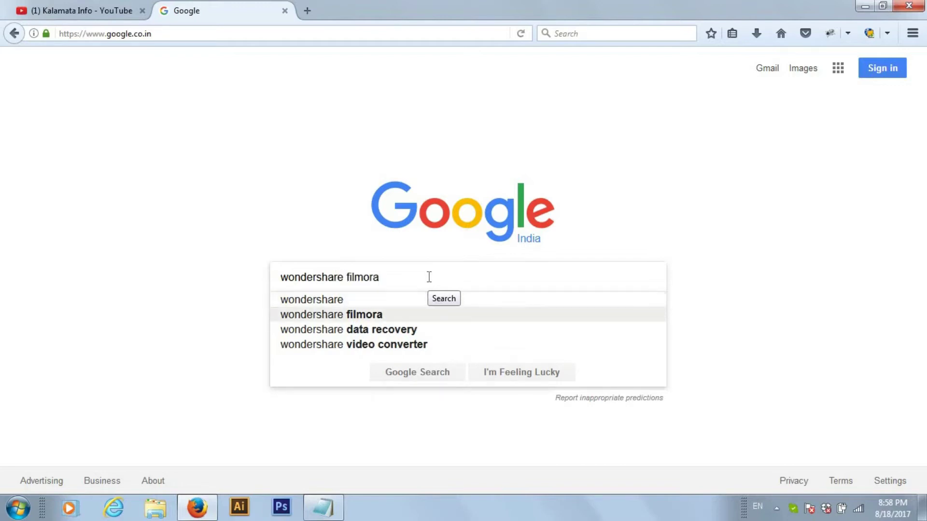
key("Return")
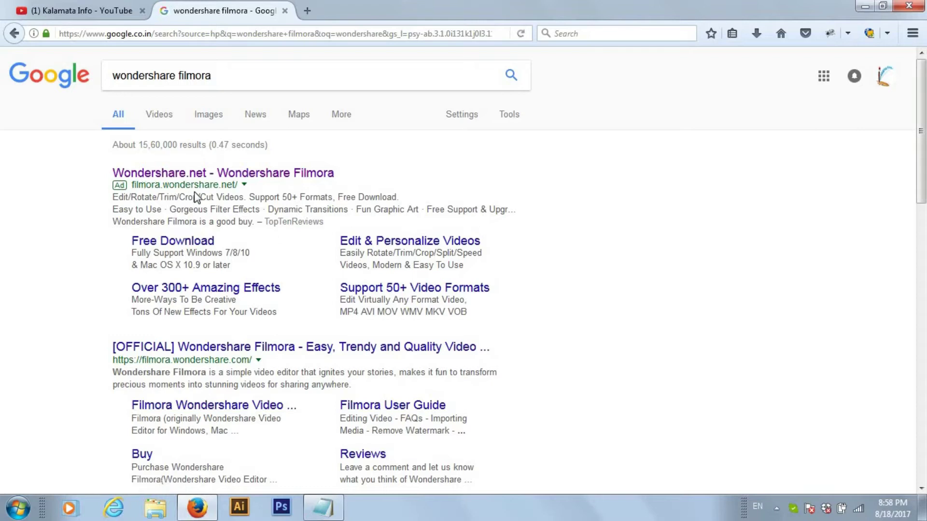
Open the Wondershare.net Filmora search result and download the free Filmora Video Editor installer
left_click(249, 175)
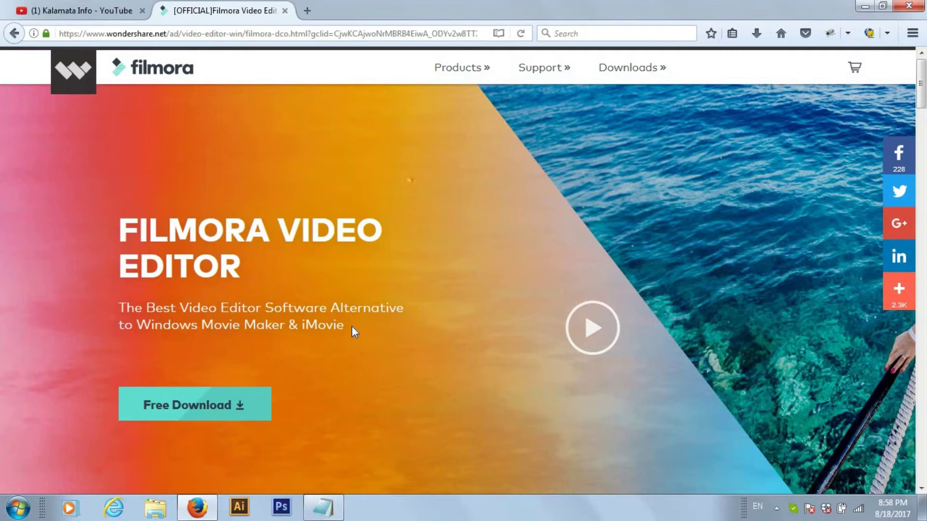
left_click(187, 411)
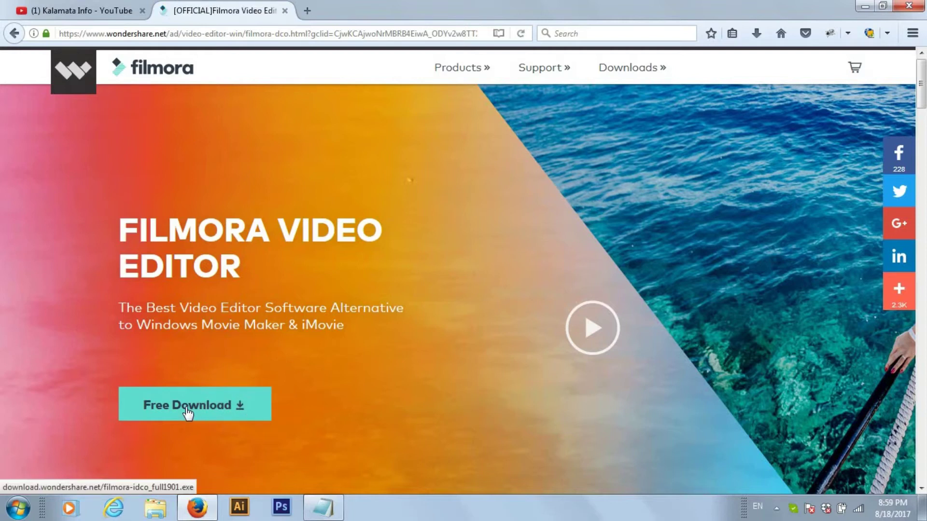
left_click(505, 244)
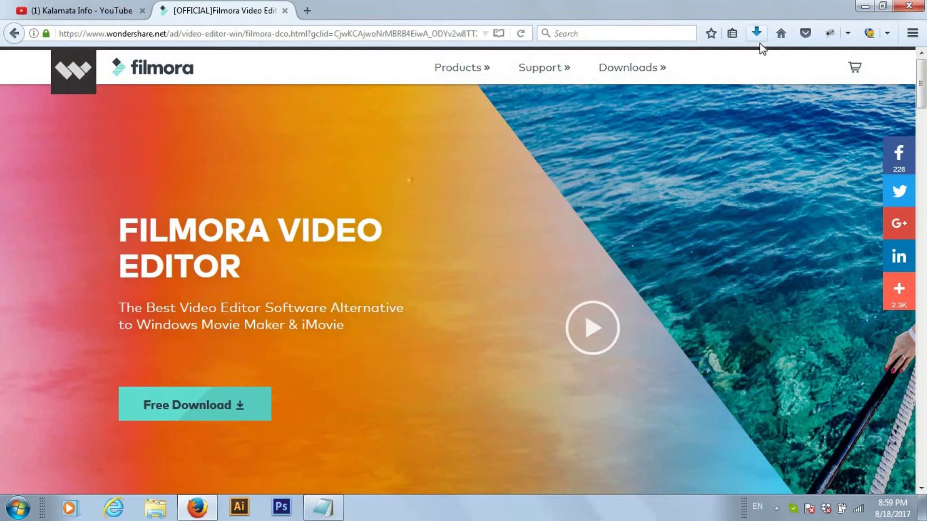
Install Filmora using the downloaded setup file on the desktop, and close the post-install page and the Filmora download page
left_click(863, 7)
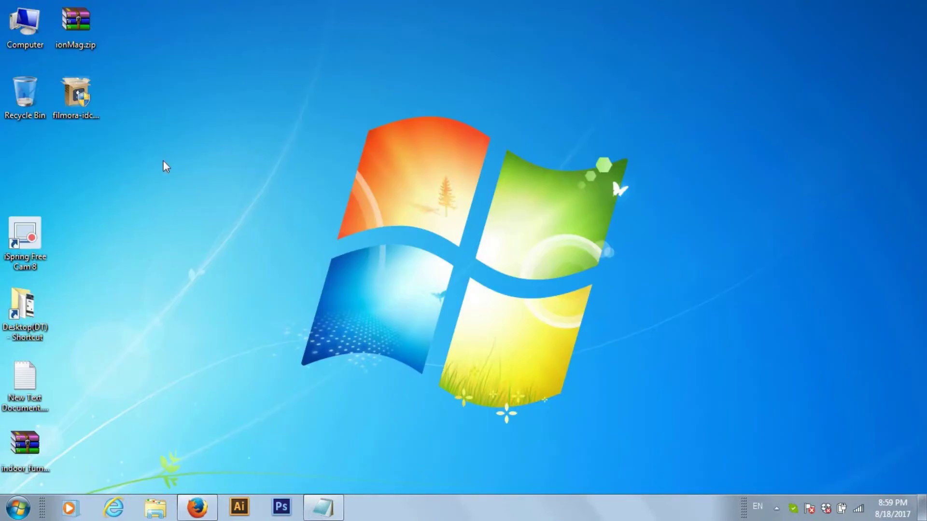
left_click(80, 96)
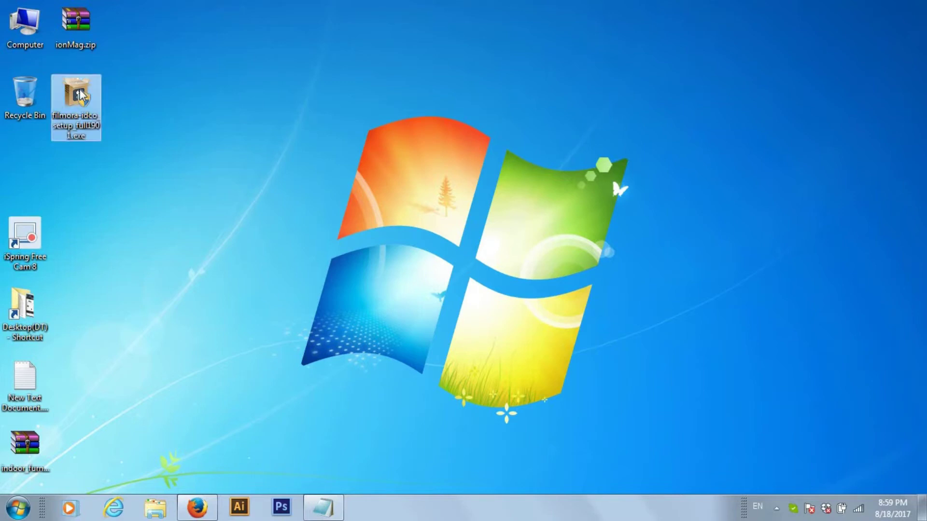
double_click(79, 95)
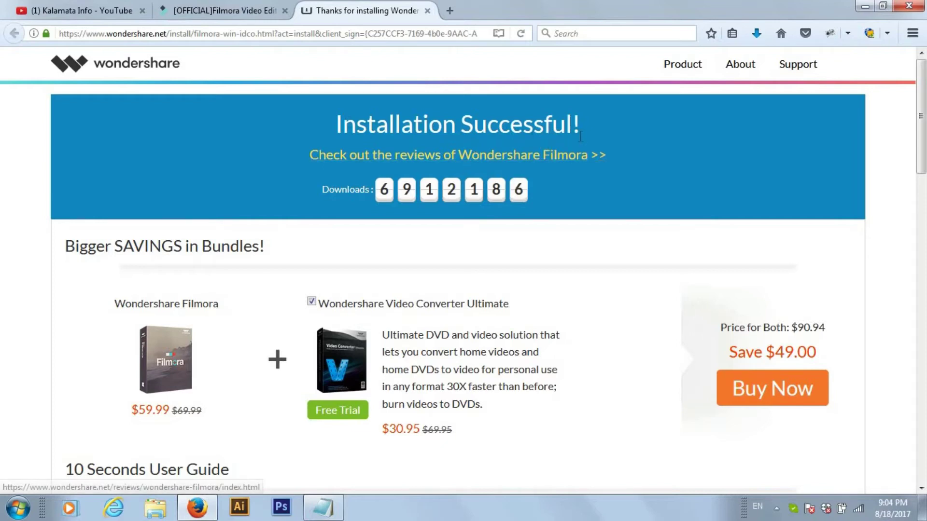
left_click(427, 10)
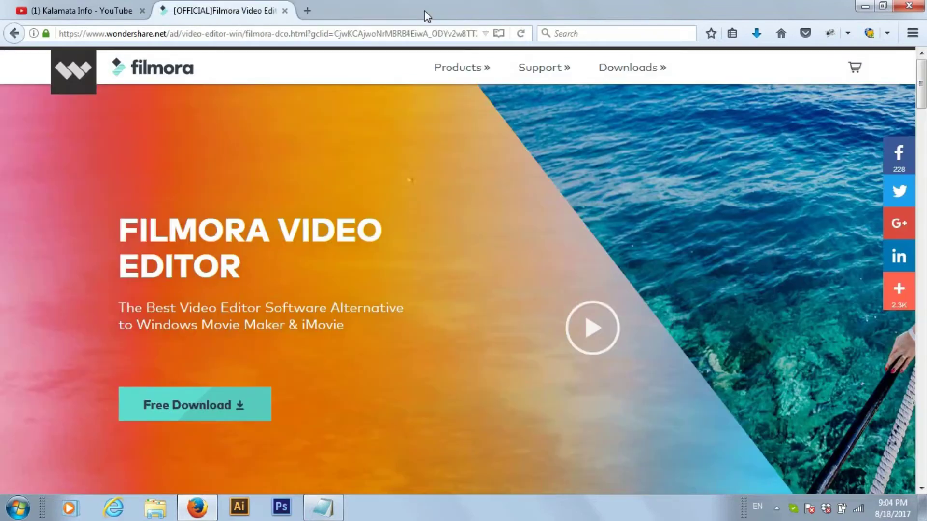
left_click(285, 10)
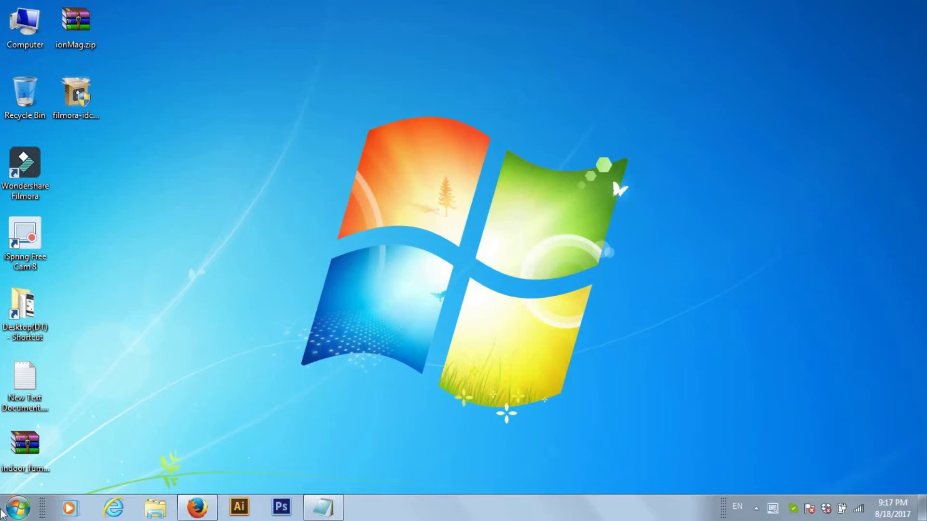
Launch Notepad as administrator
left_click(19, 512)
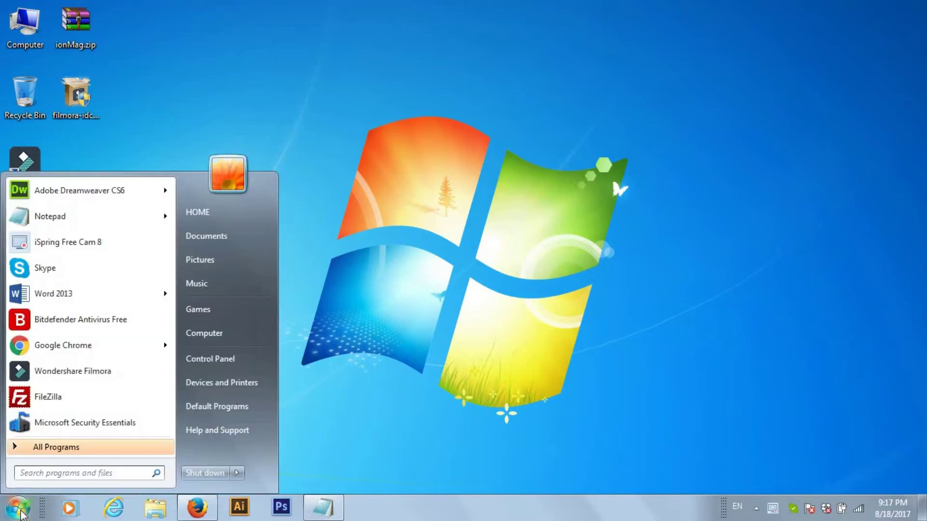
right_click(101, 215)
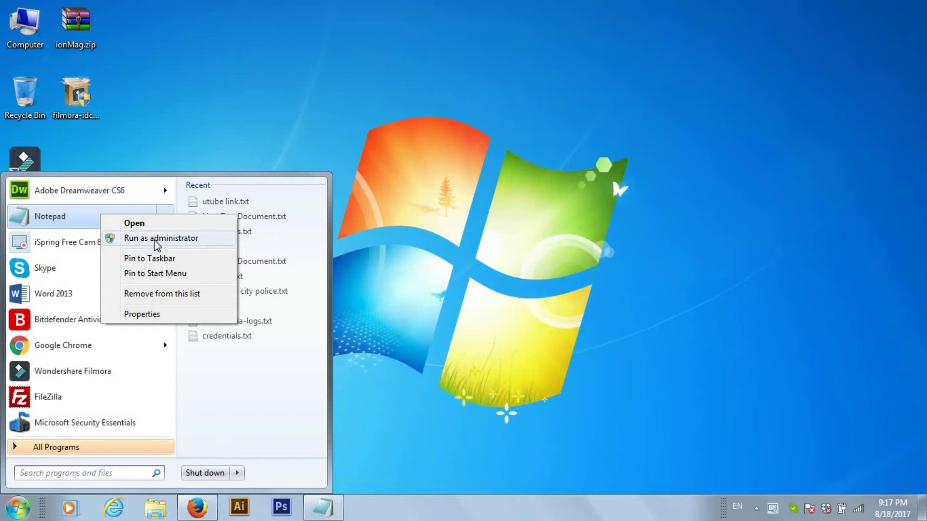
key("Escape")
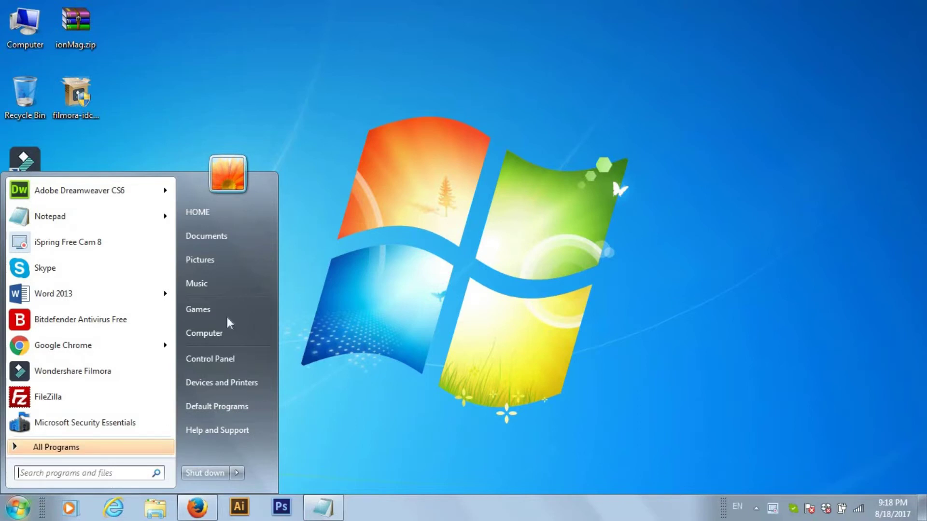
key("Return")
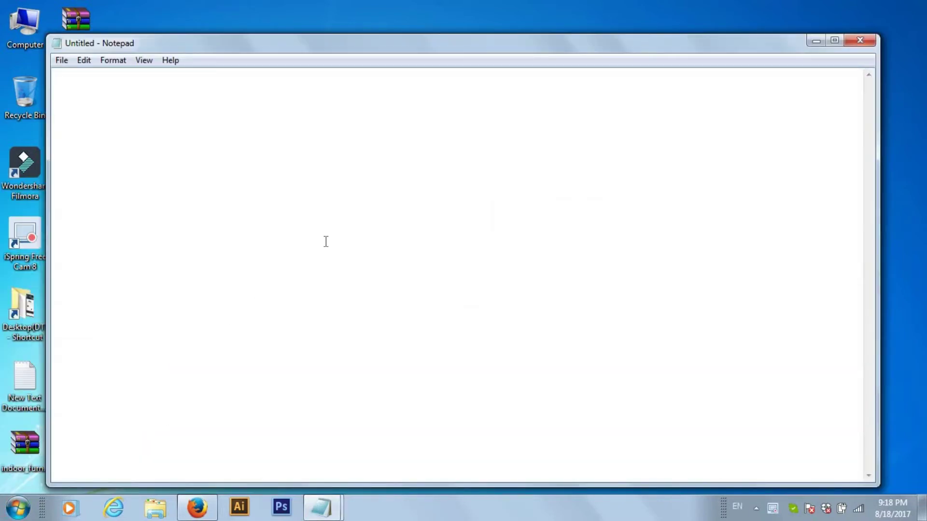
Start opening a file in Notepad and browse to the C:\Windows\System32 folder
left_click(61, 63)
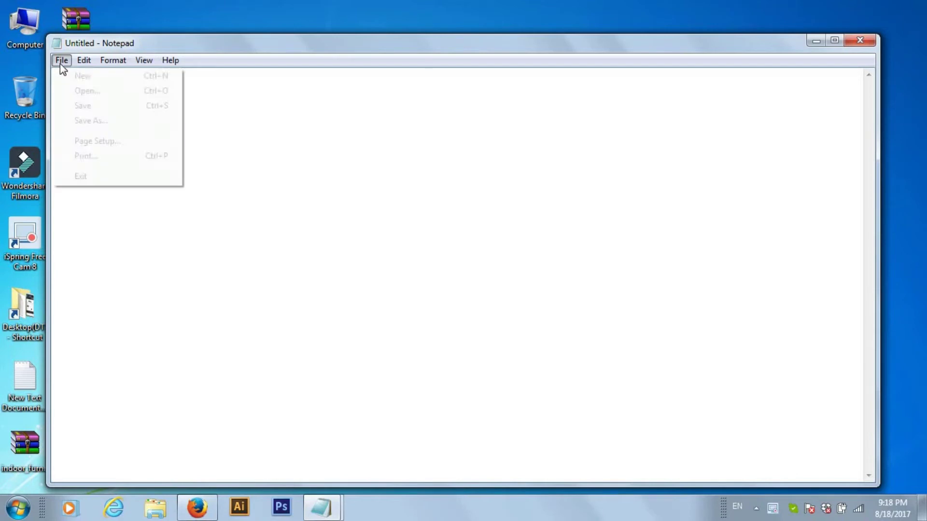
left_click(85, 91)
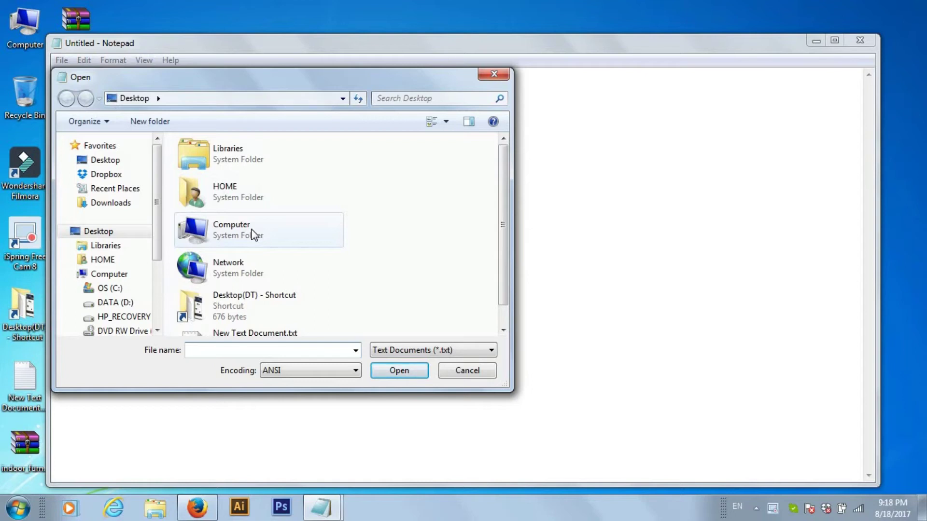
left_click(124, 290)
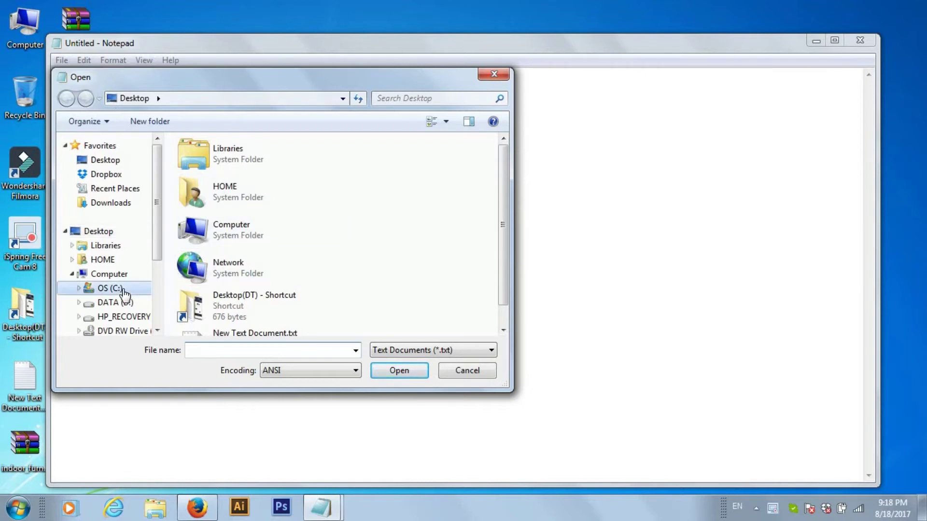
left_click(217, 277)
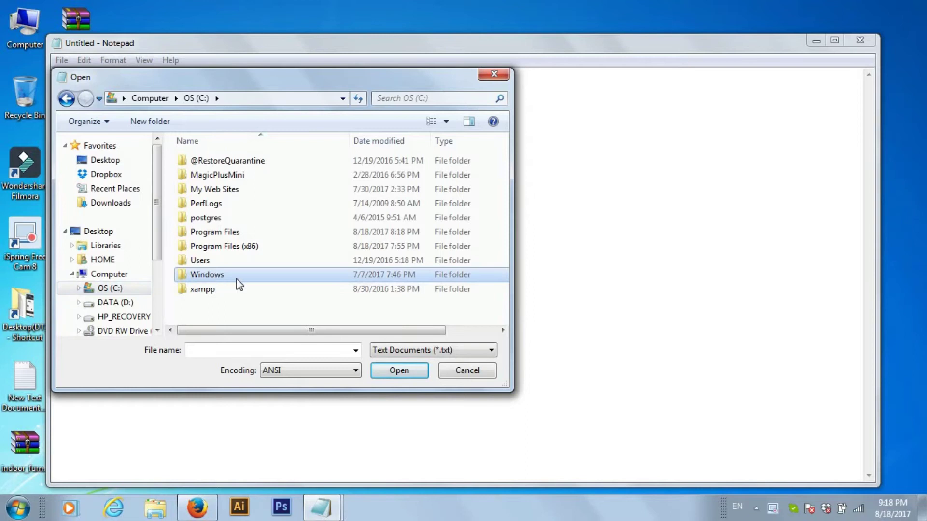
double_click(244, 285)
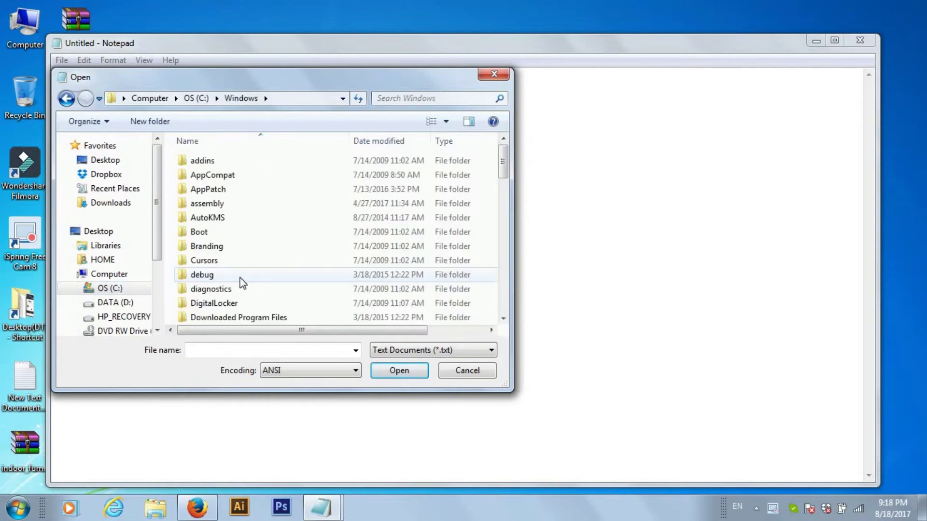
scroll(232, 217, "down", 10)
left_click(220, 162)
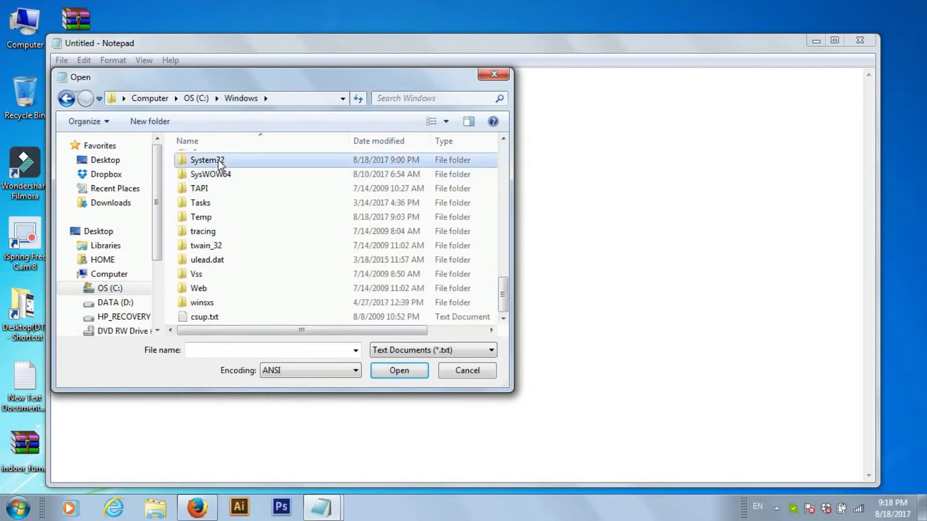
left_click(399, 372)
Go to the drivers\etc subfolder inside System32
left_click(195, 247)
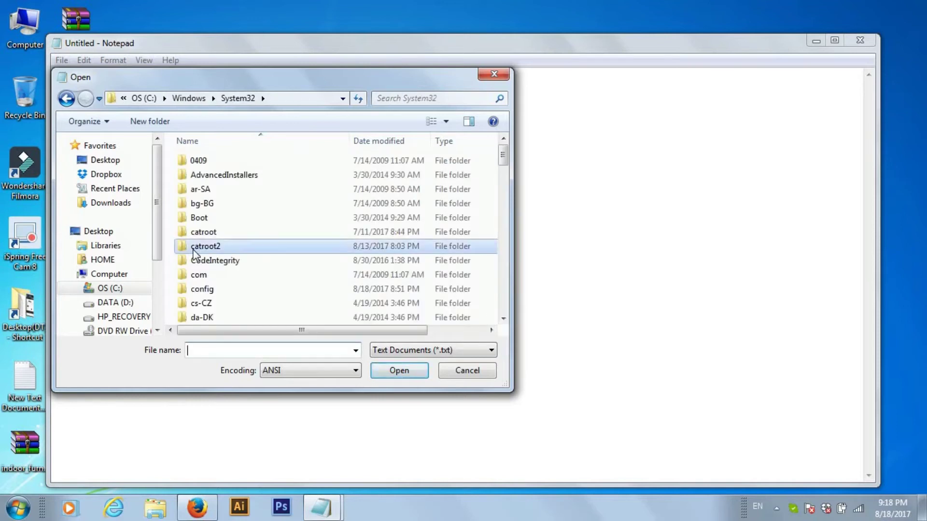
type("dr")
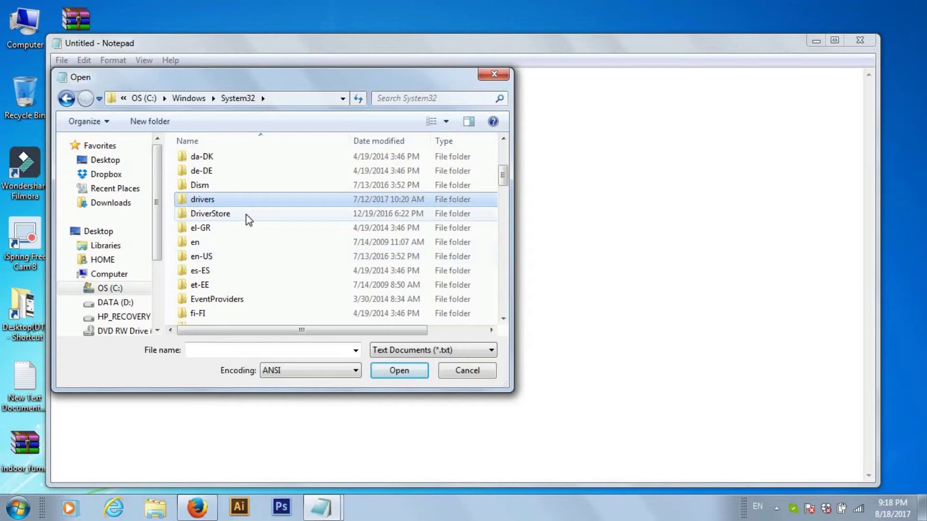
double_click(251, 202)
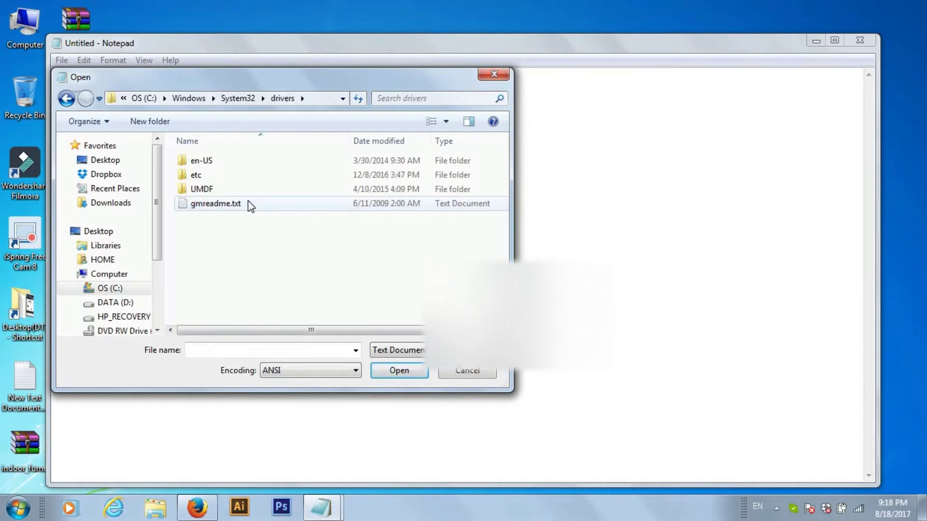
left_click(231, 180)
left_click(401, 376)
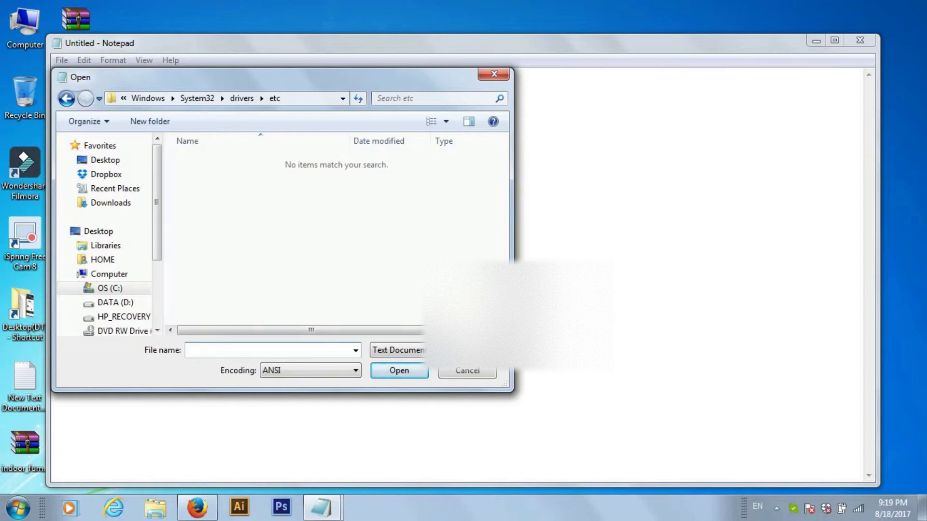
Show all file types in the etc folder and open the hosts file
left_click(410, 350)
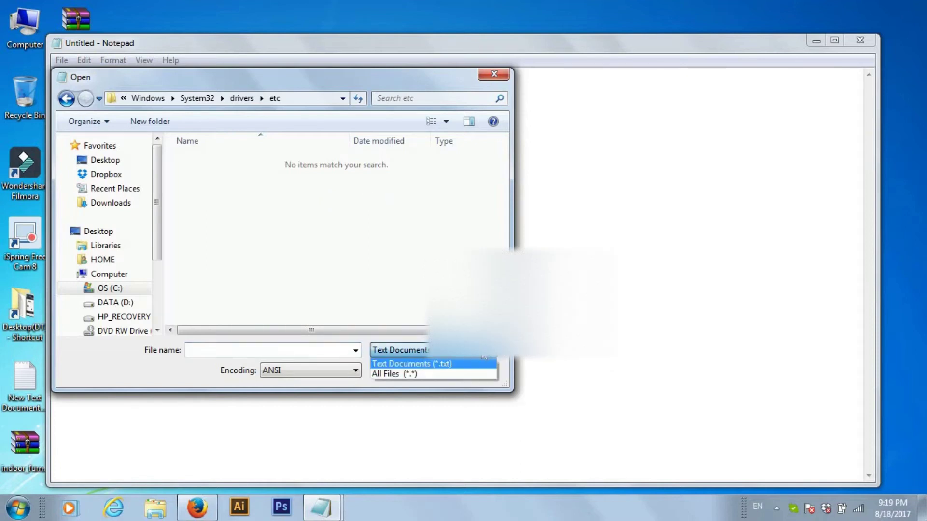
left_click(442, 374)
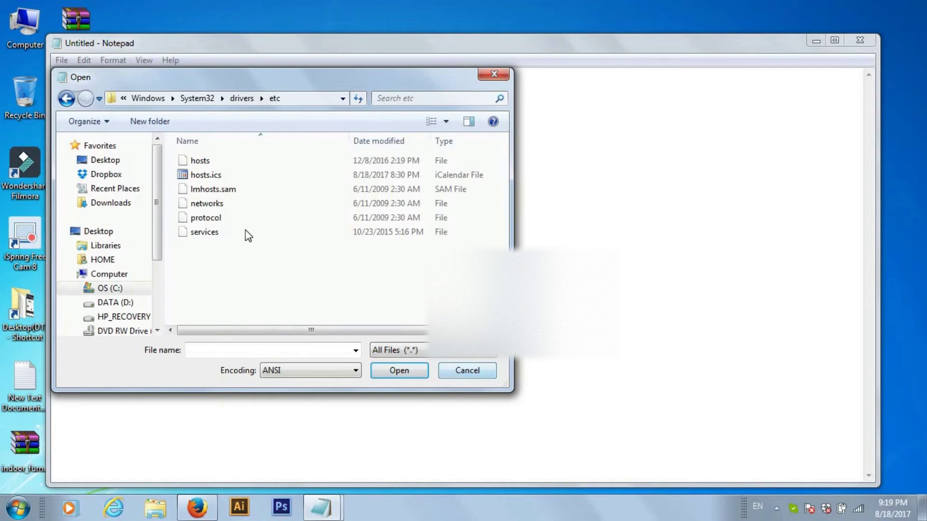
left_click(209, 167)
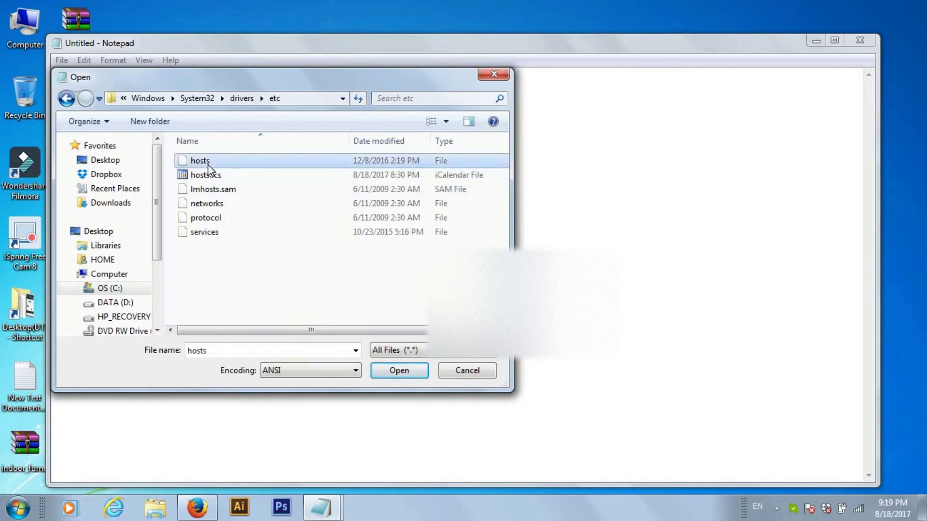
left_click(396, 376)
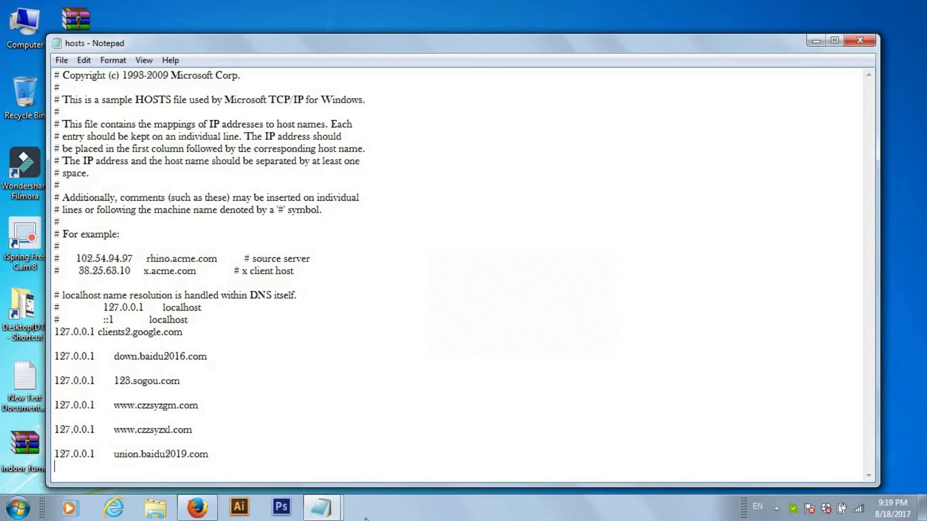
Switch to the New Text Document.txt notes and copy the line "127.0.0.1 platform.wondershare.com"
left_click(322, 508)
left_click(288, 450)
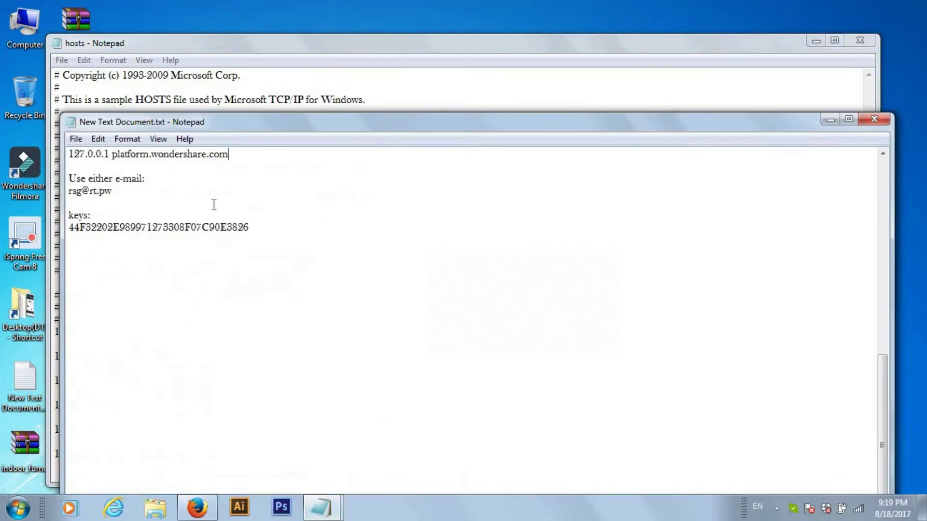
key("Return")
key("Return")
type("1. http://www.cssauthor.com/templates  3. https://templated.co  4. http://www.gettemplate.com  5. http://www.html5xcss3.com  Download premium themes: https://www.youtube.com/watch?v=rIOIsrCGQgY")
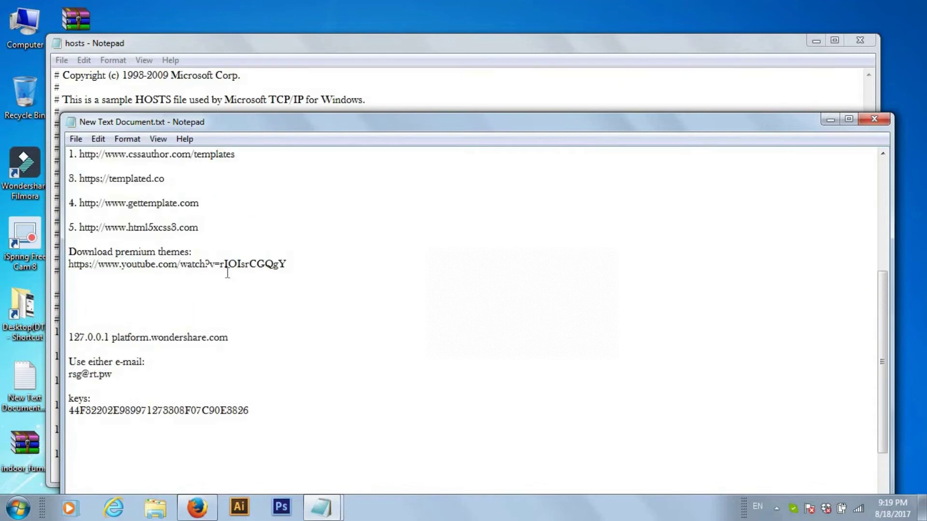
left_click(265, 337, "shift")
key("ctrl+c")
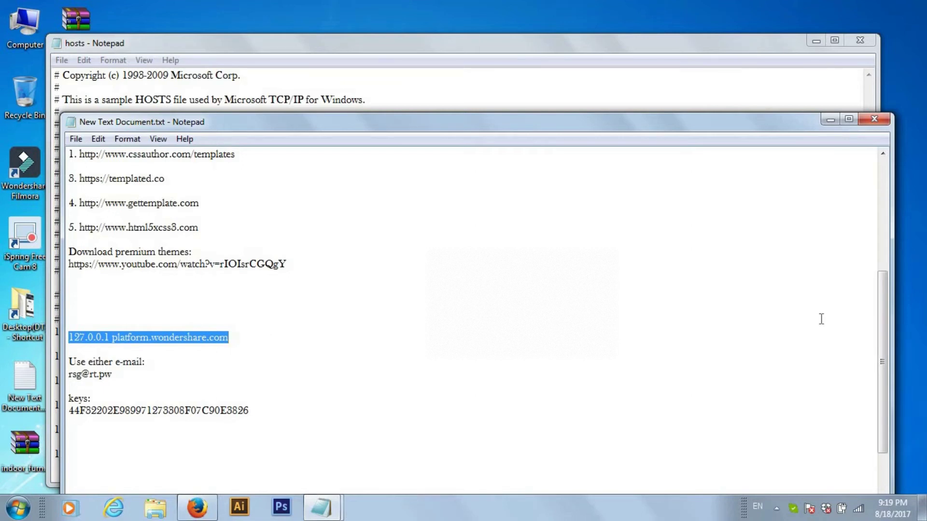
left_click_drag(880, 328, 885, 382)
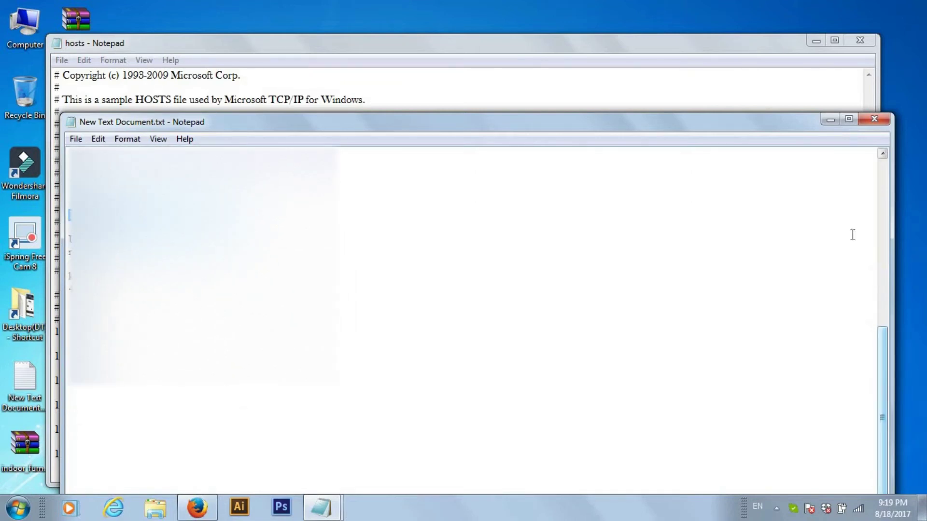
Paste the line "127.0.0.1 platform.wondershare.com" at the end of the hosts file and close the file
left_click(830, 120)
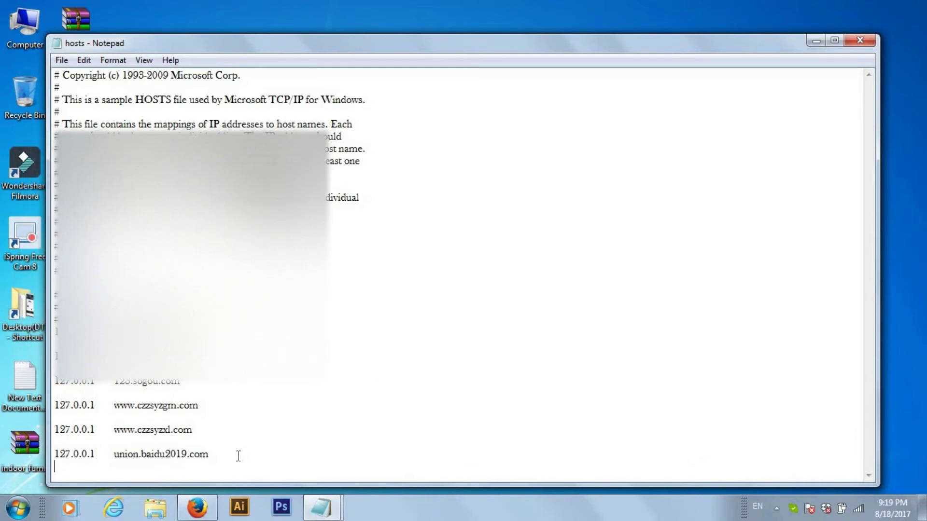
key("ctrl+v")
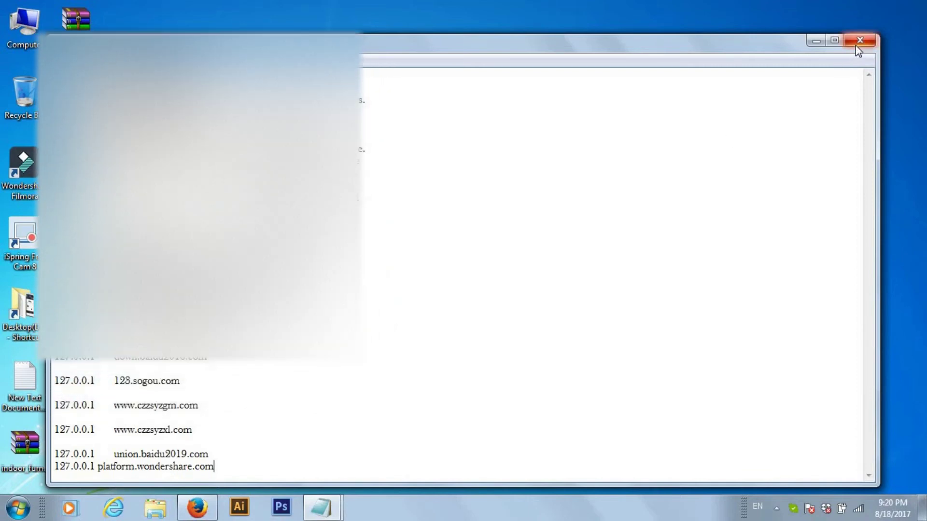
left_click(859, 43)
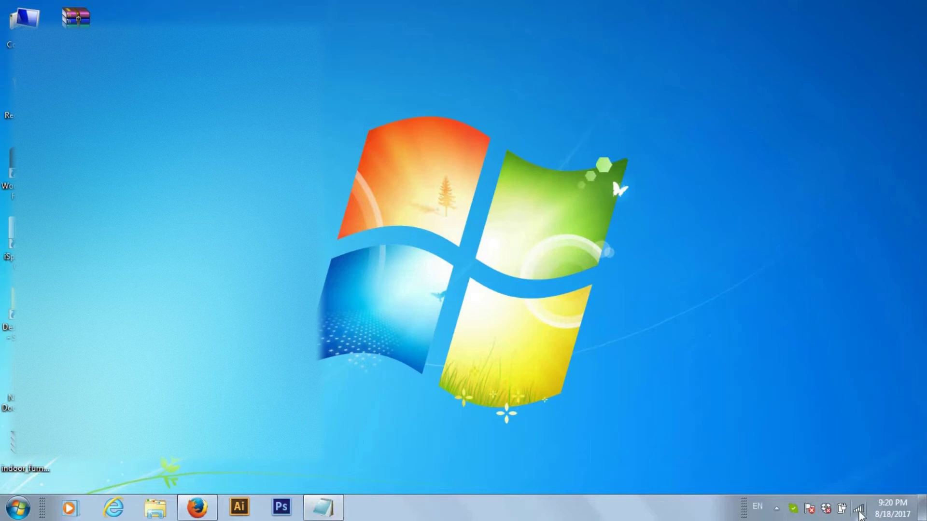
Disconnect the computer from the TP-LINK_66D2 wireless network
left_click(859, 509)
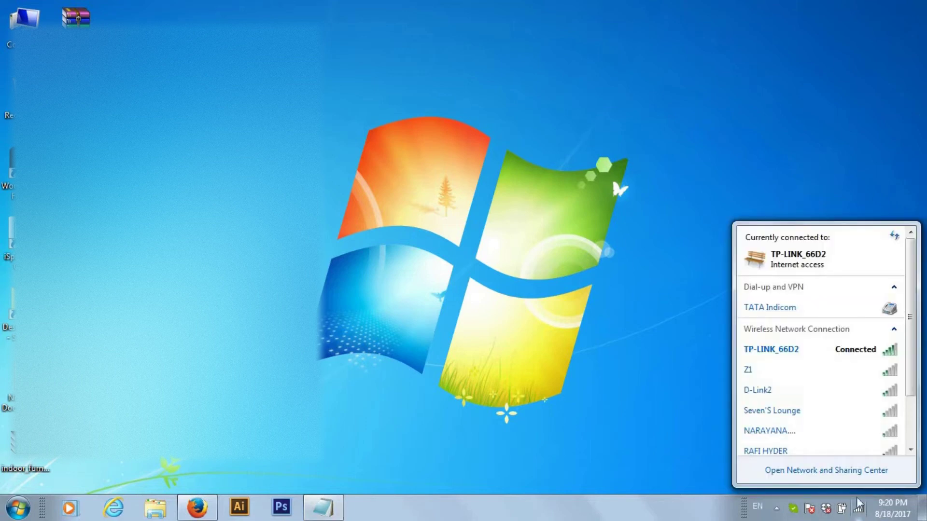
left_click(862, 352)
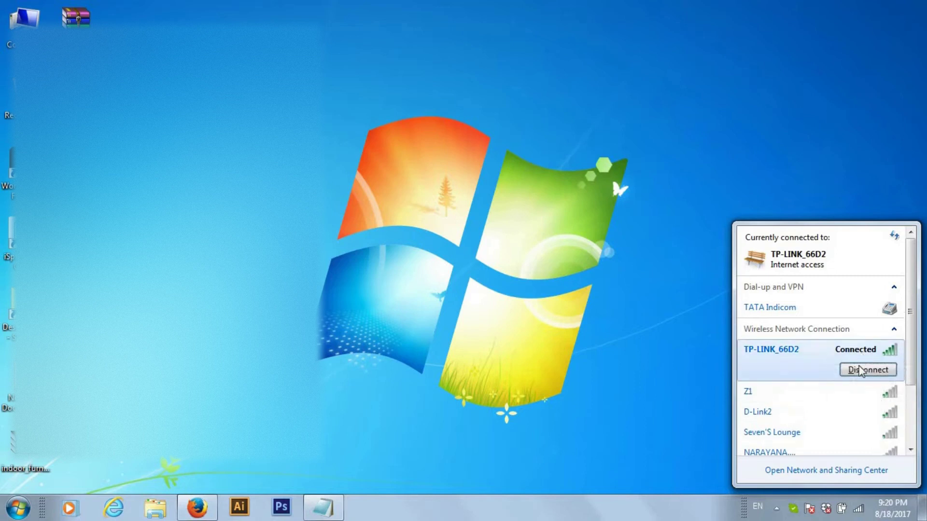
left_click(857, 373)
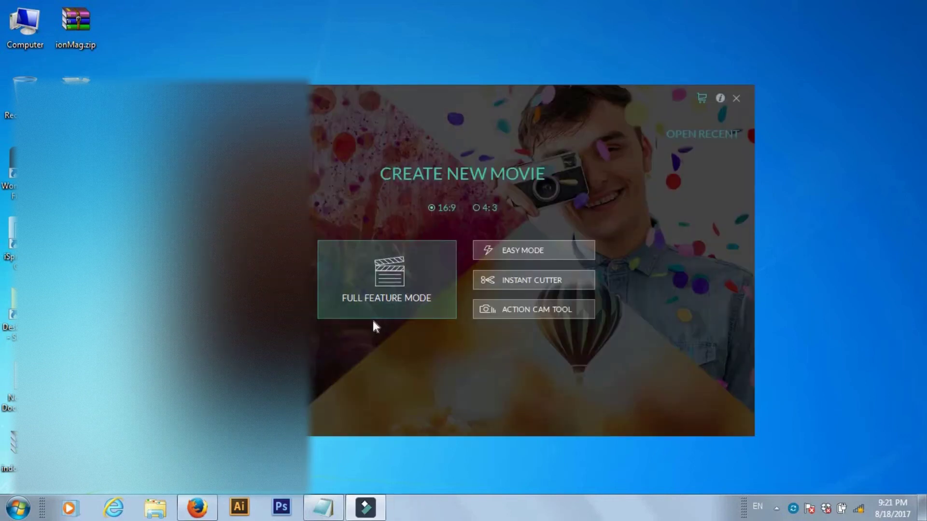
Enter Filmora's Full Feature Mode, dismiss the message window and open the software registration form
left_click(393, 281)
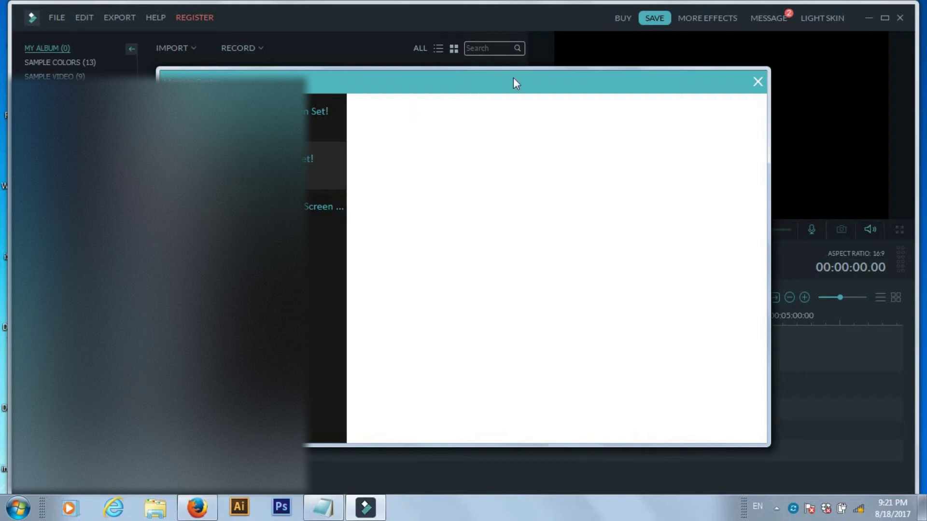
left_click(756, 81)
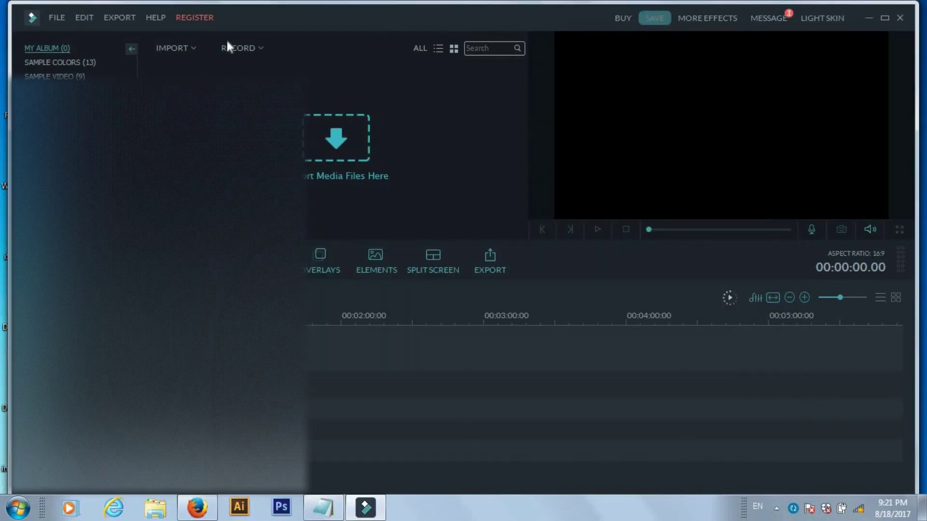
left_click(203, 20)
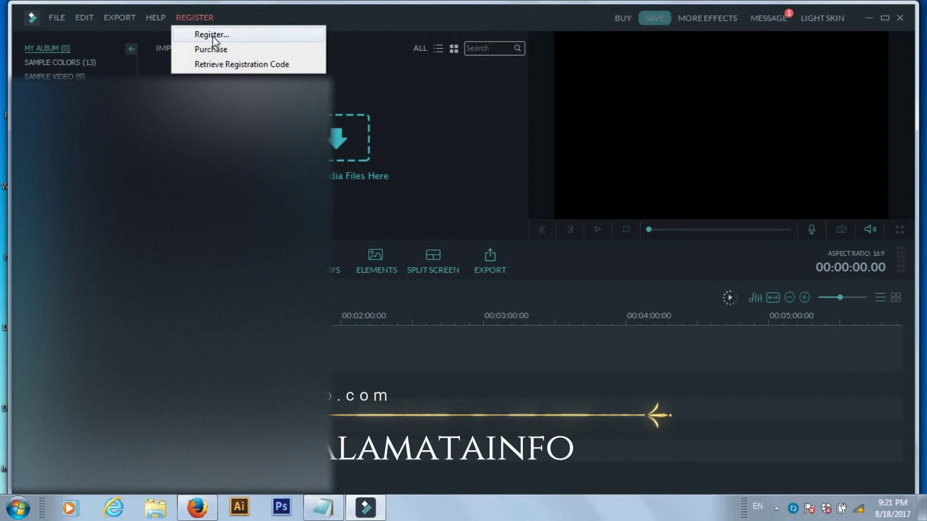
left_click(213, 35)
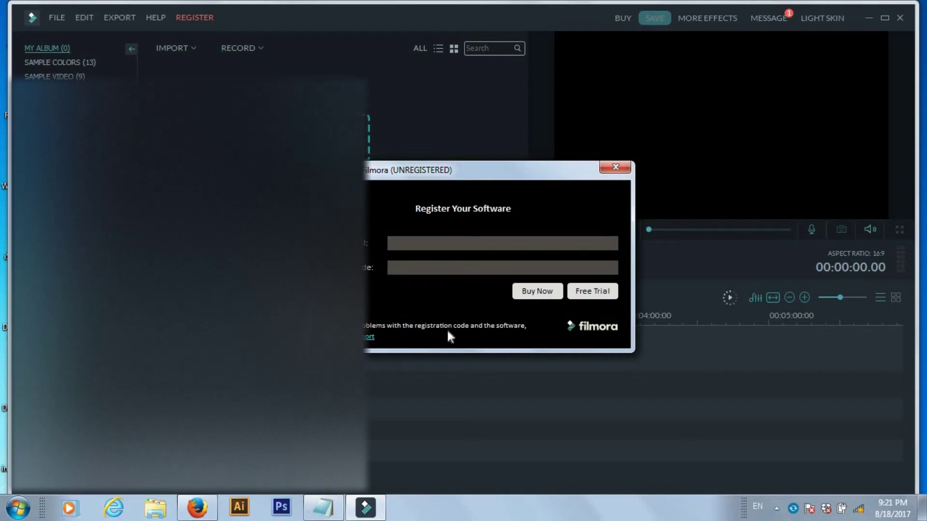
Copy the licensed e-mail and registration code from the Notepad notes into the registration form and submit it
left_click(324, 507)
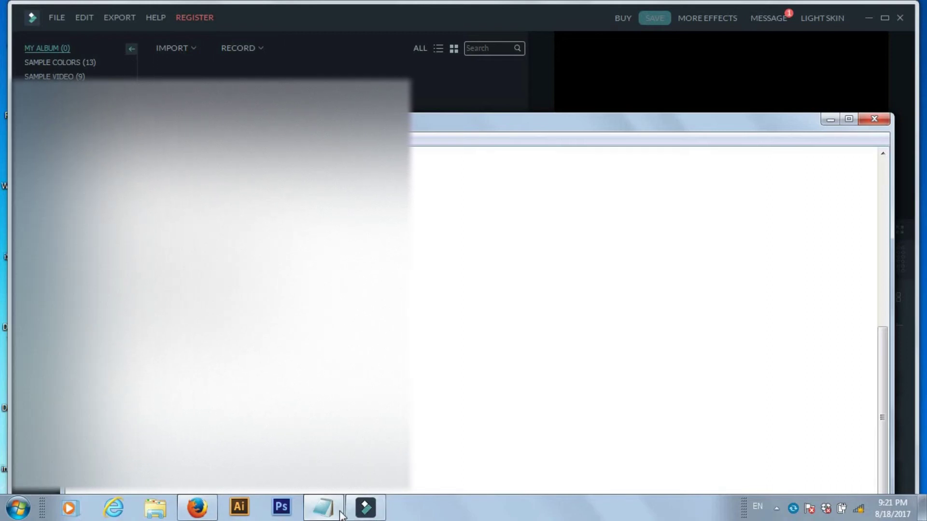
left_click(366, 512)
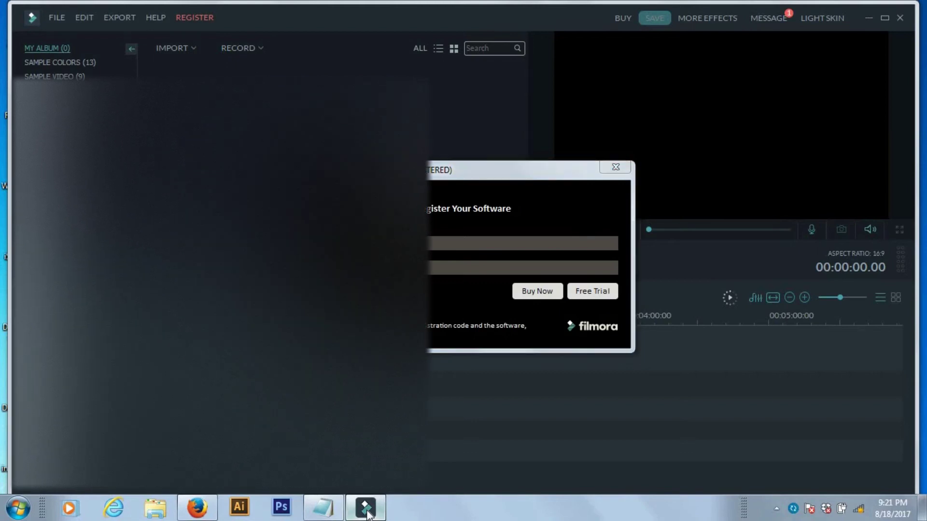
left_click(324, 507)
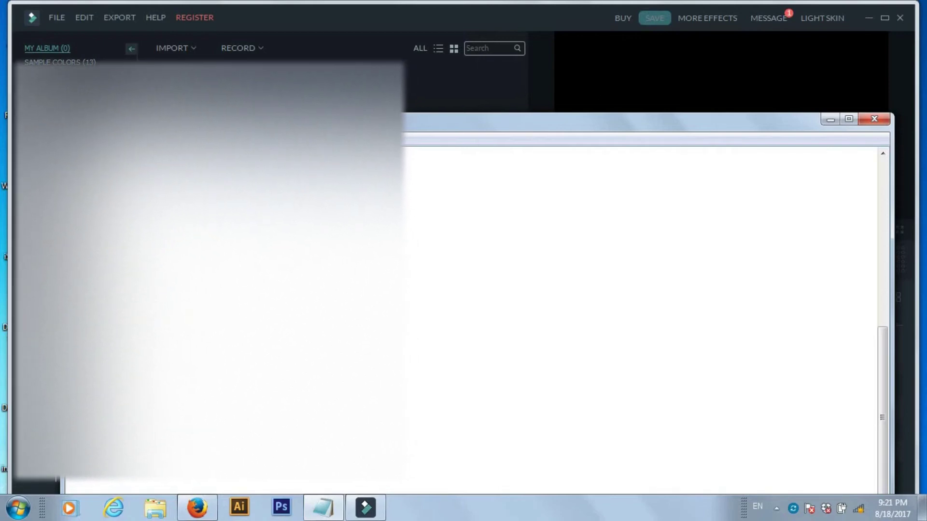
key("alt+Tab")
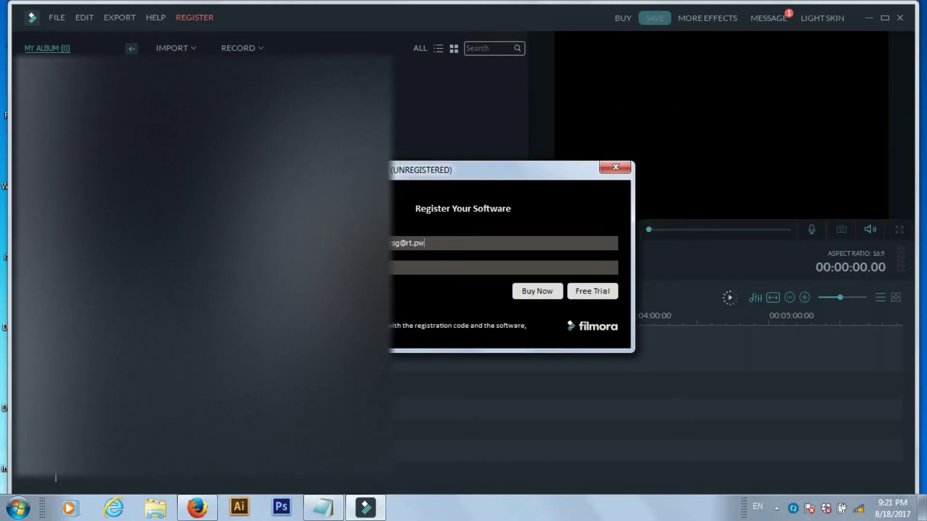
key("Tab")
key("ctrl+v")
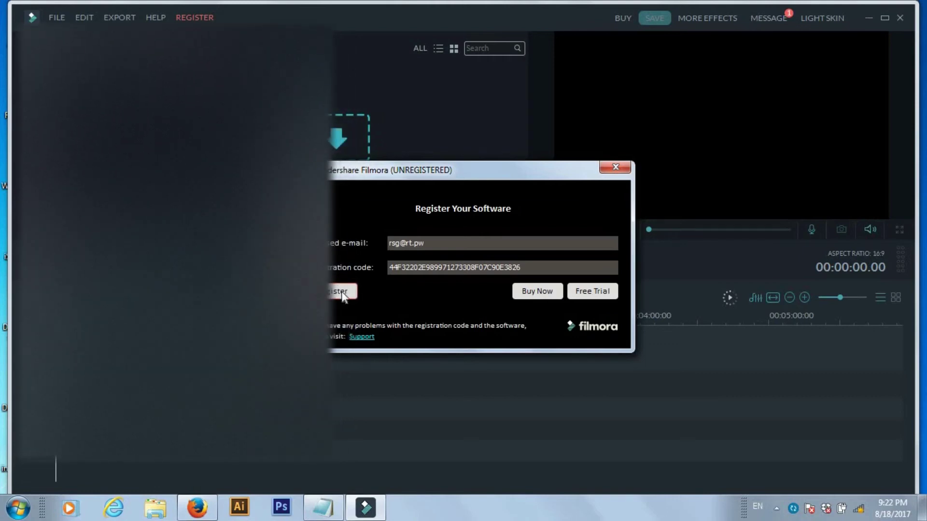
left_click(341, 291)
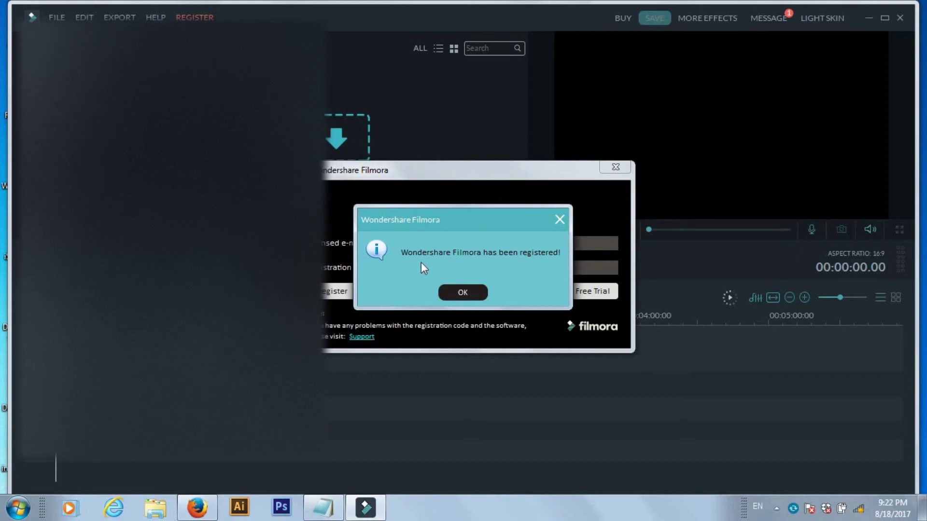
left_click(462, 293)
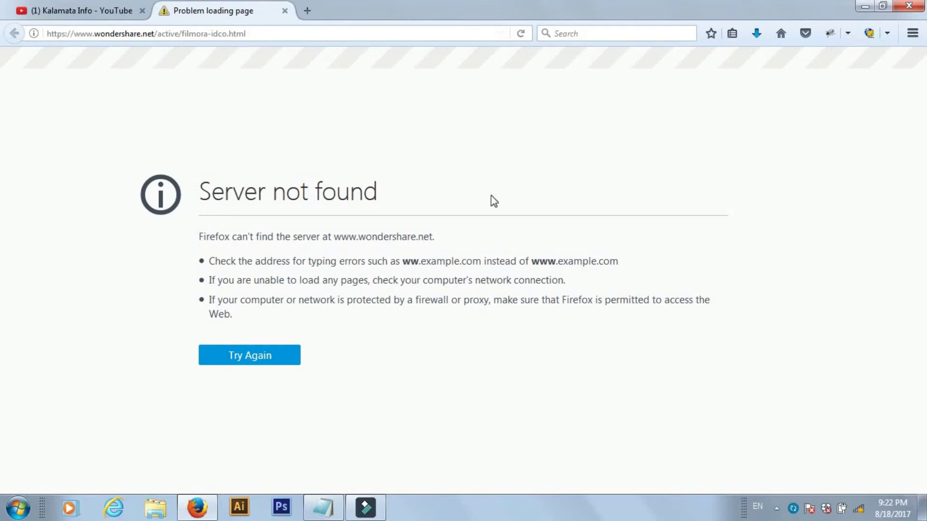
Reconnect the computer to the TP-LINK_66D2 wireless network
left_click(859, 512)
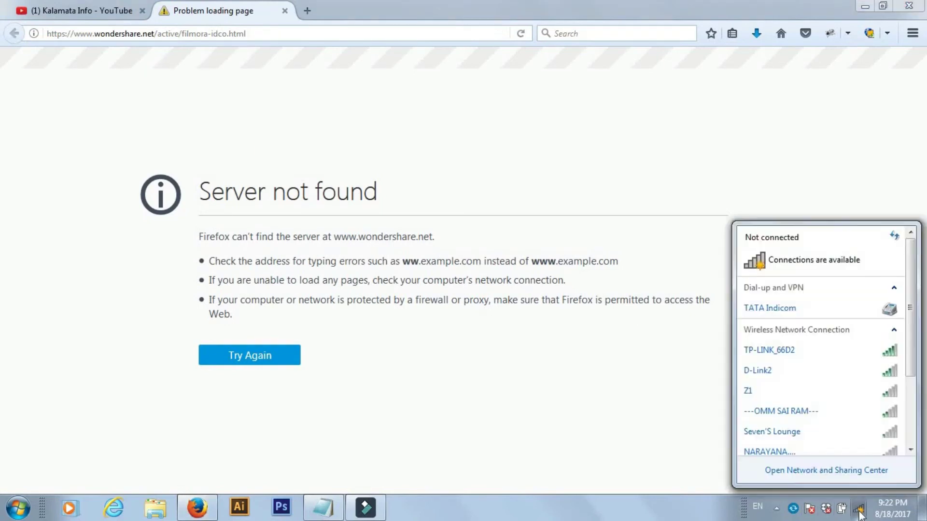
left_click(865, 352)
left_click(865, 351)
left_click(864, 352)
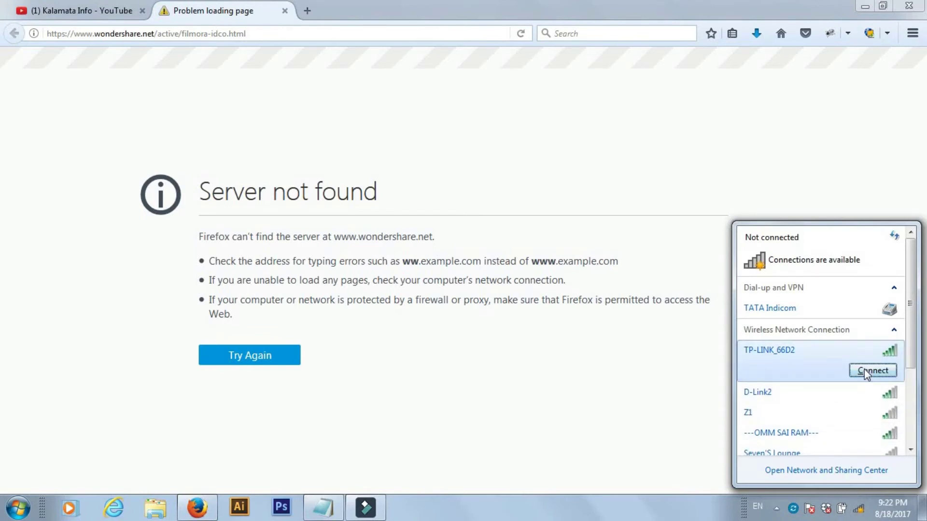
left_click(864, 370)
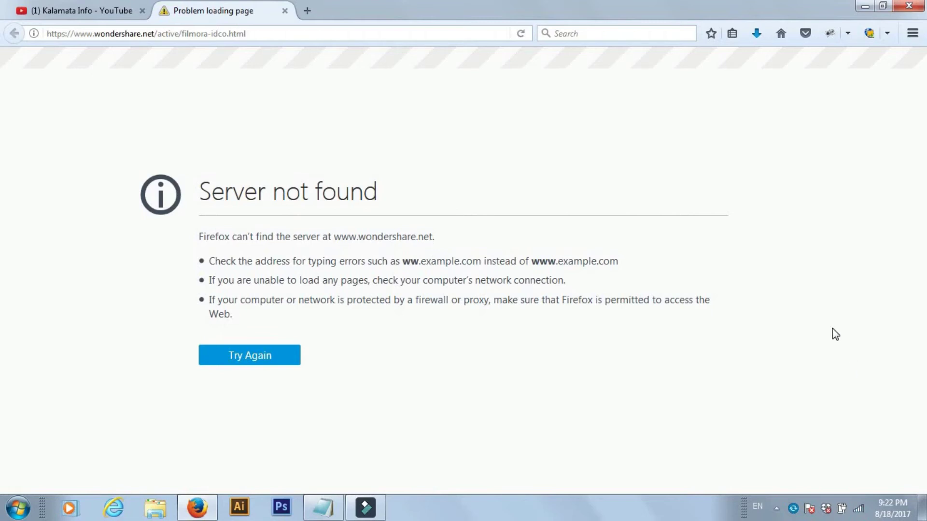
Reload the Wondershare registration page in Firefox, then close its tab and minimize the browser
left_click(522, 35)
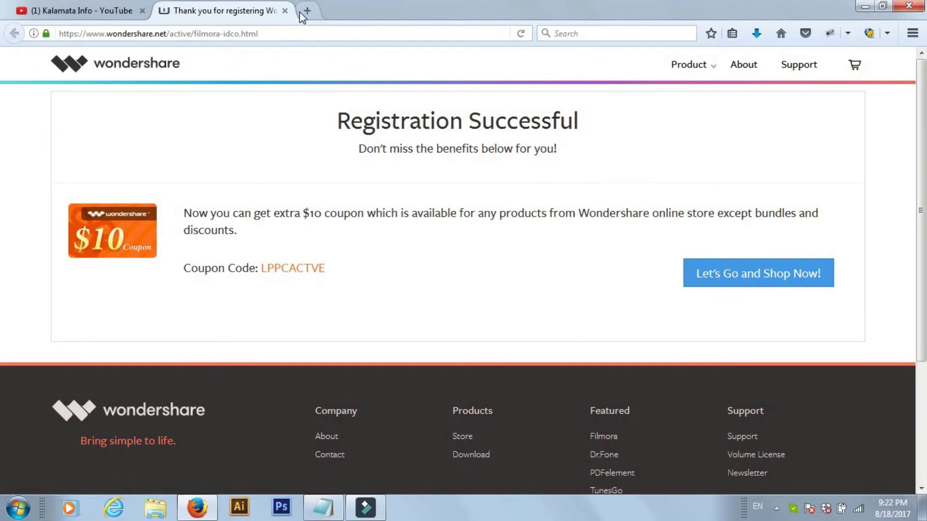
left_click(285, 10)
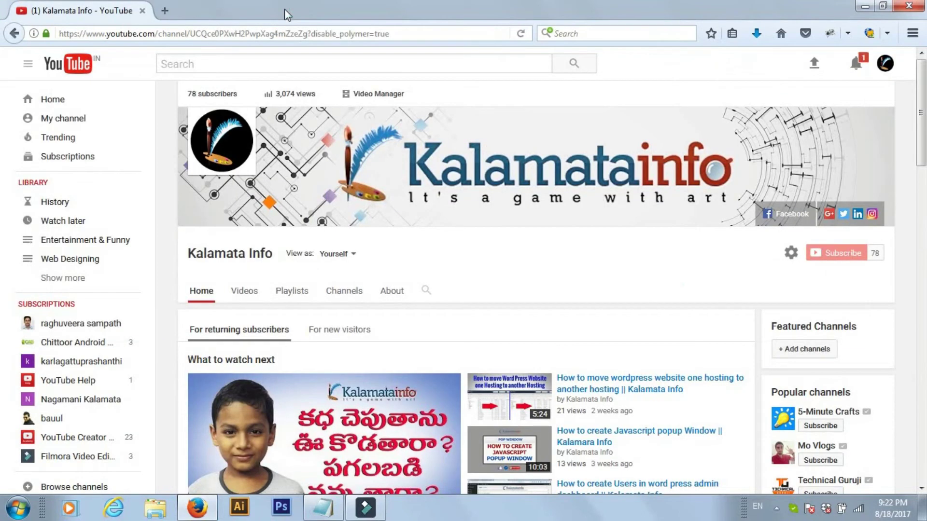
left_click(865, 6)
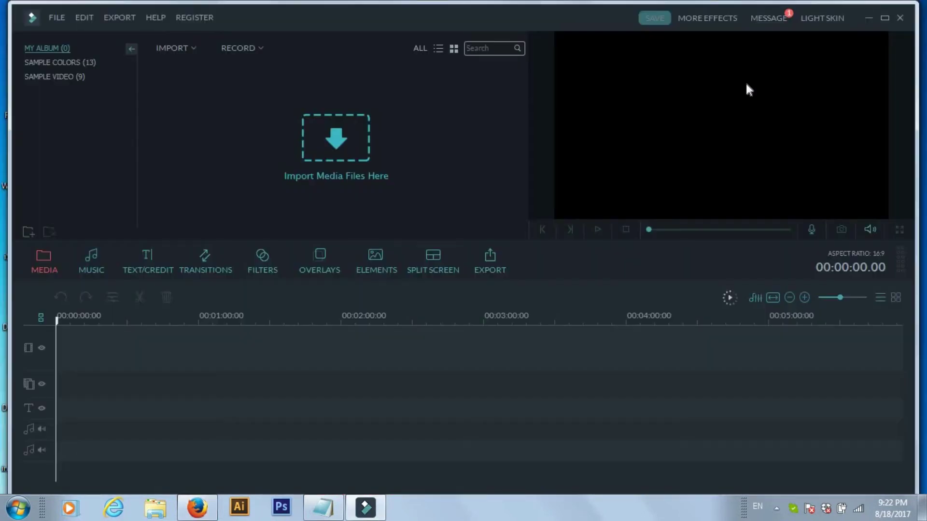
Close Filmora and the New Text Document.txt notes, saving the changes to the text file
left_click(901, 16)
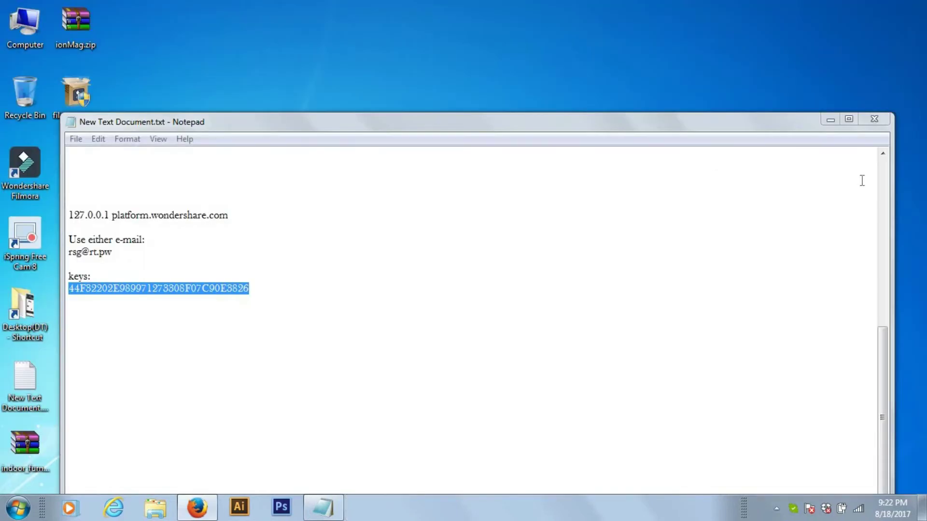
left_click(879, 121)
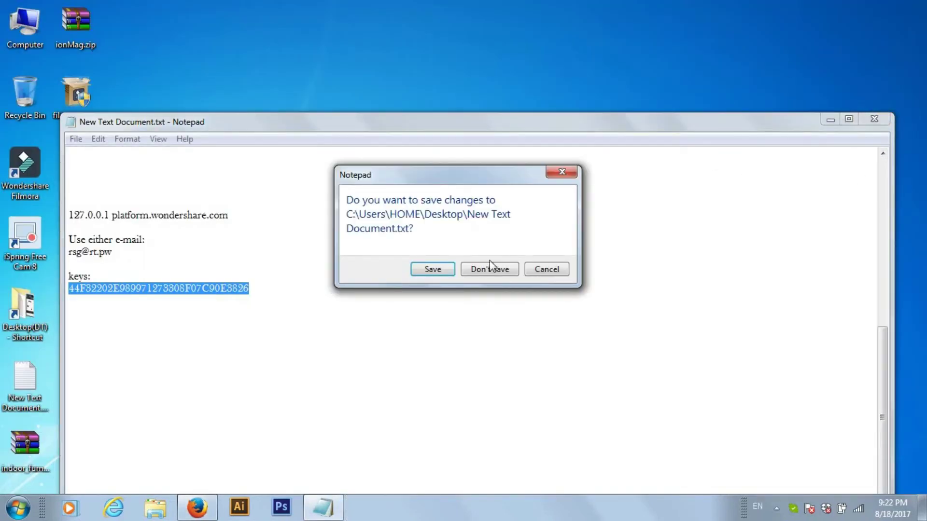
left_click(428, 270)
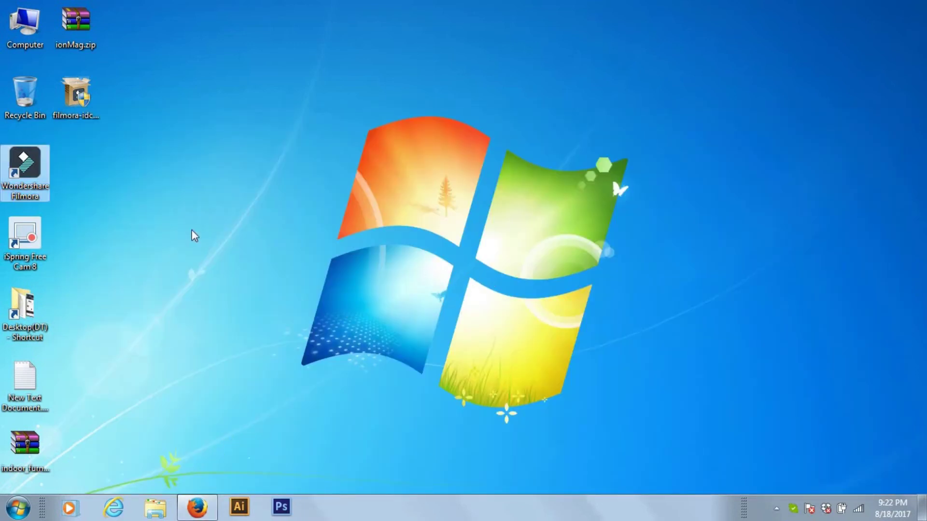
Relaunch Wondershare Filmora from the desktop and start a 16:9 movie in Easy Mode
double_click(35, 162)
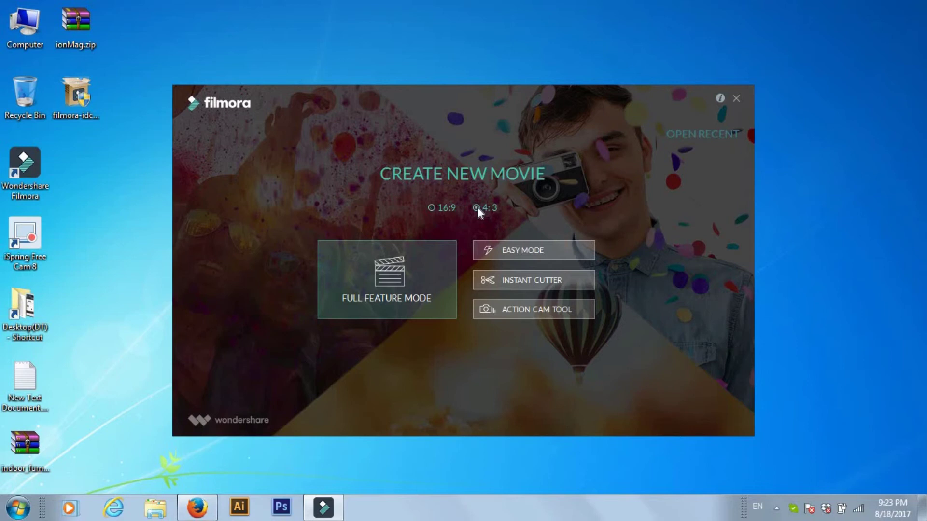
left_click(432, 208)
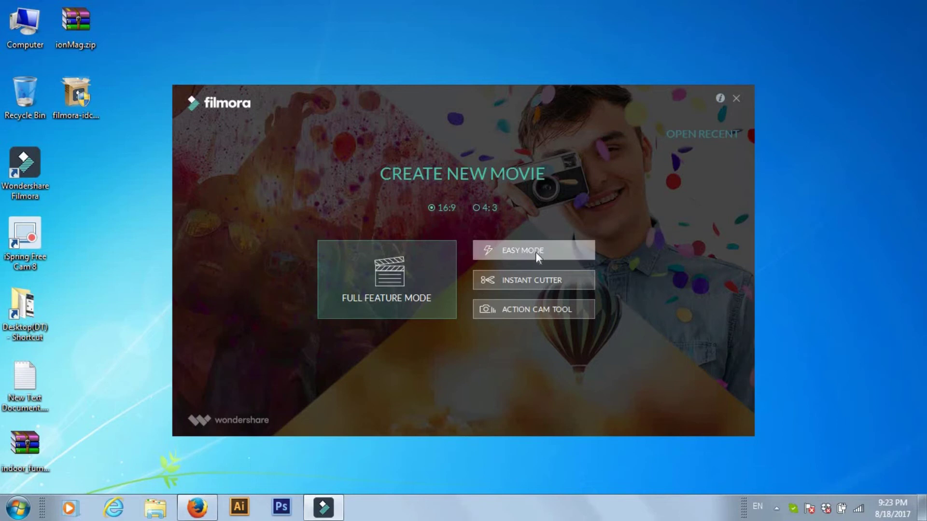
left_click(536, 253)
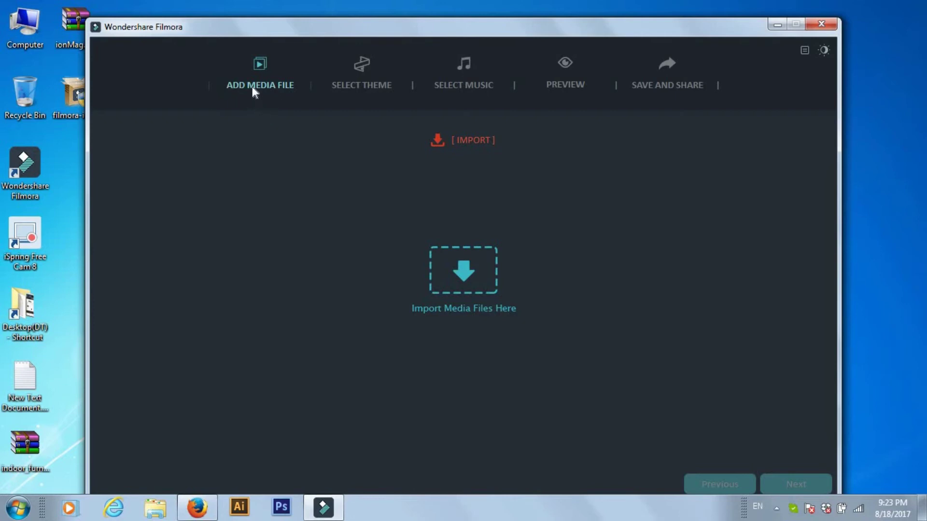
View Easy Mode's media import dialog, cancel it and quit Easy Mode
left_click(465, 273)
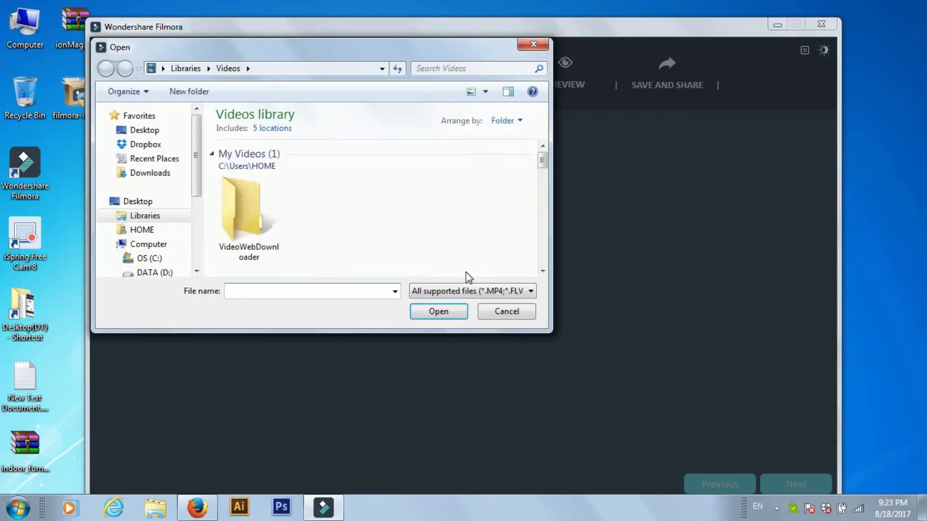
left_click(487, 312)
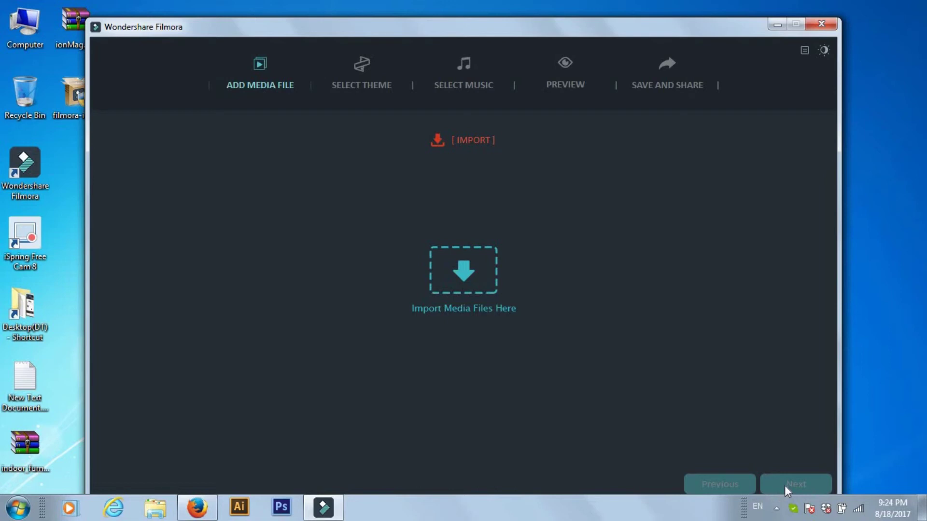
left_click(825, 27)
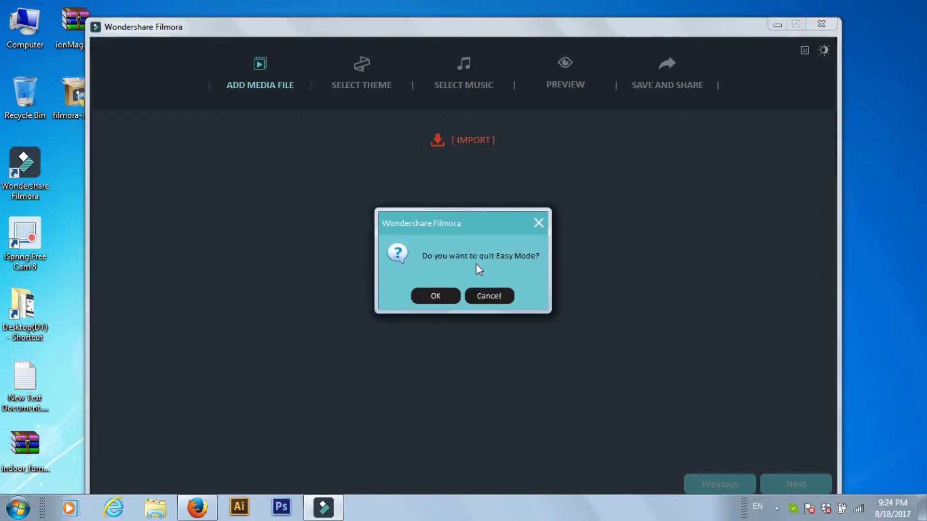
left_click(435, 296)
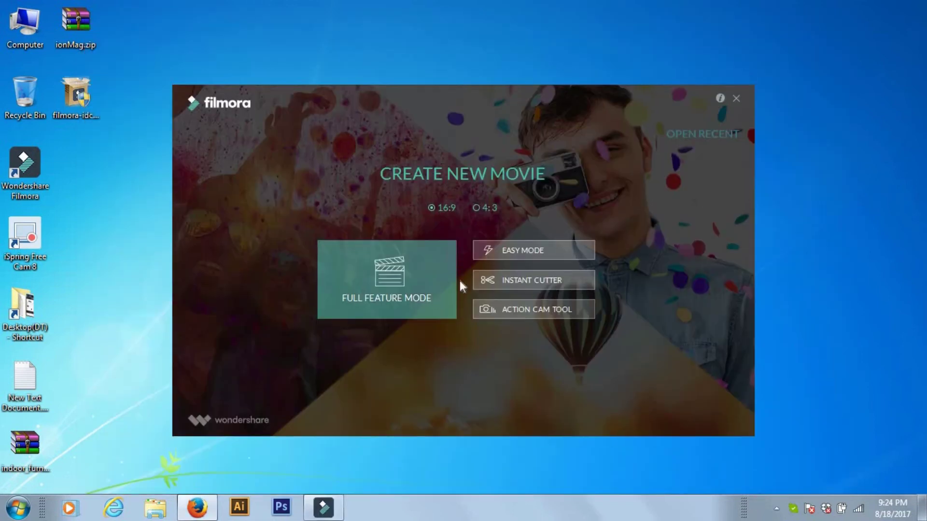
Open the Instant Cutter and switch from trimming to its Merge mode
left_click(519, 283)
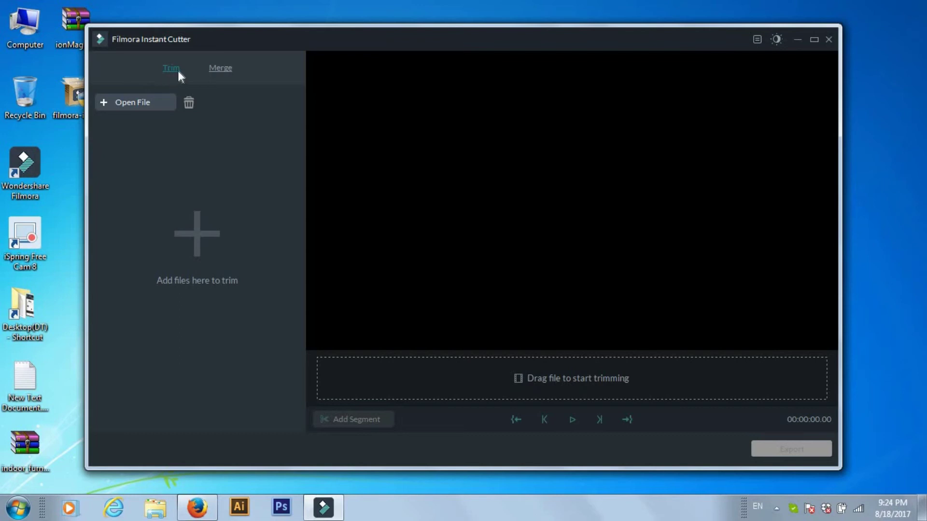
left_click(225, 74)
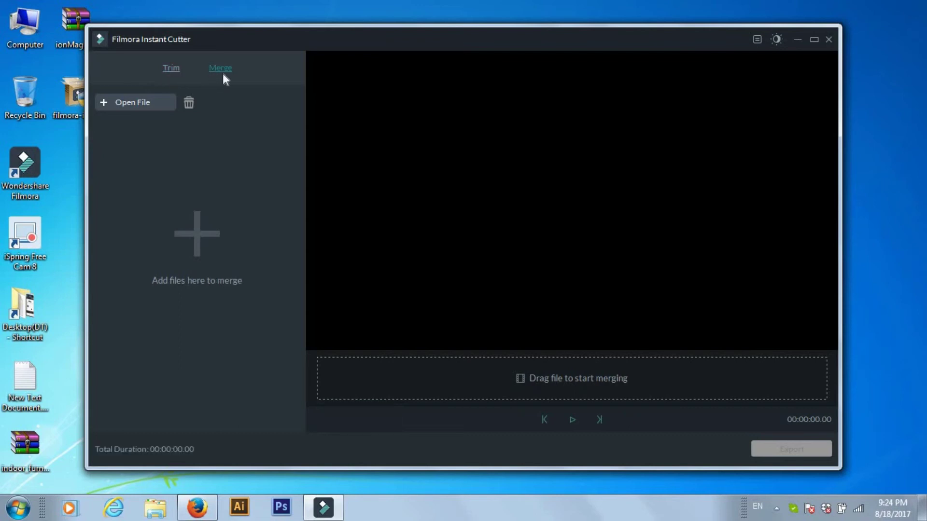
Switch the Instant Cutter back to its Trim mode and quit the tool
left_click(170, 68)
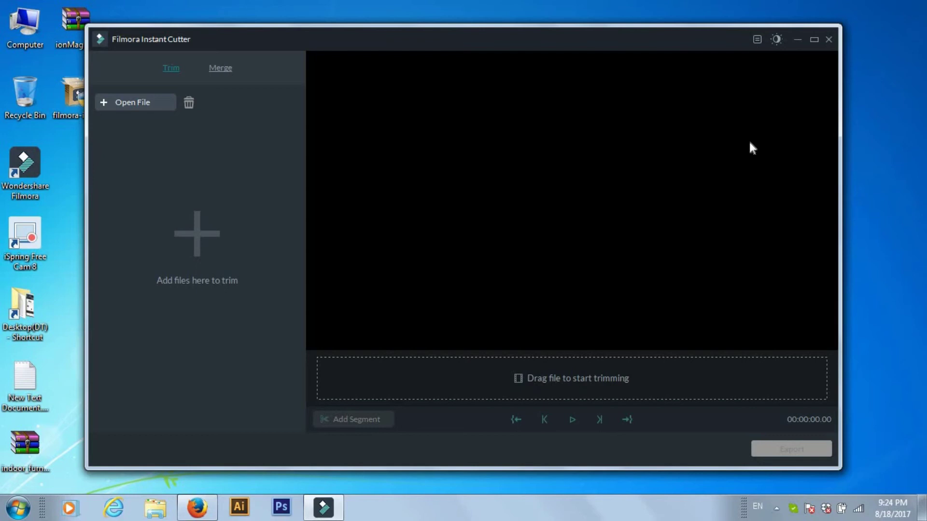
left_click(829, 40)
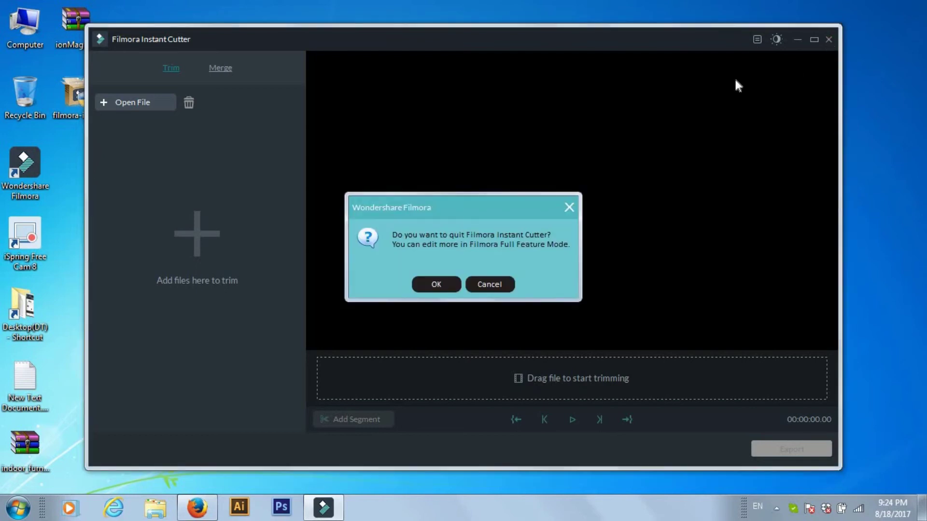
left_click(445, 284)
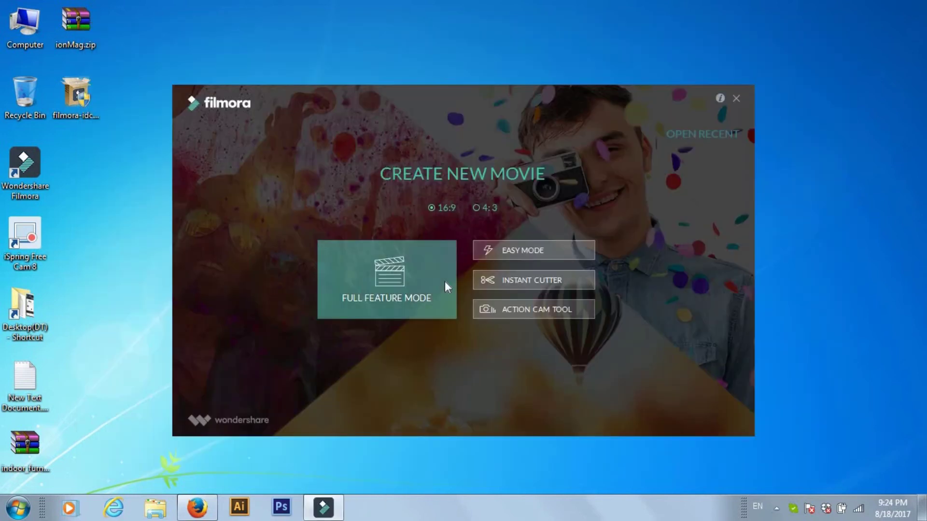
Open the Action Cam Tool to view its interface and quit it
left_click(520, 312)
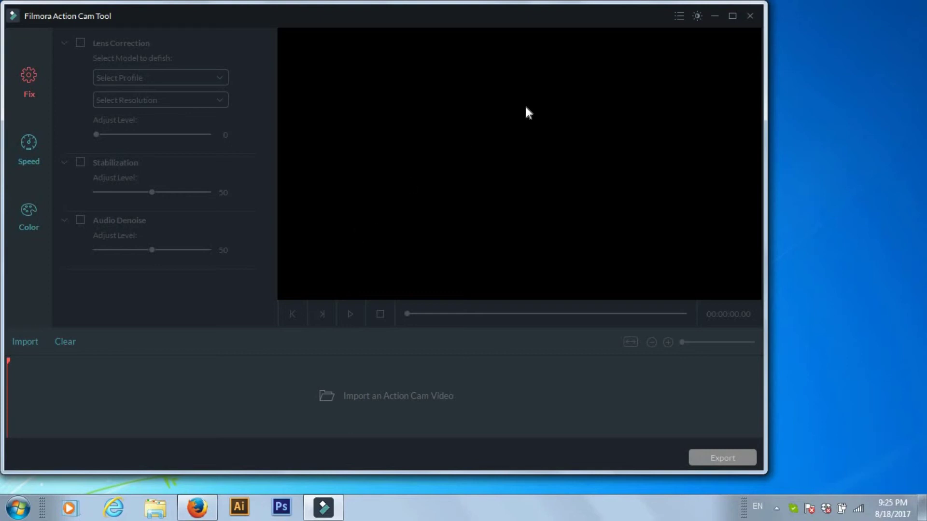
left_click(749, 16)
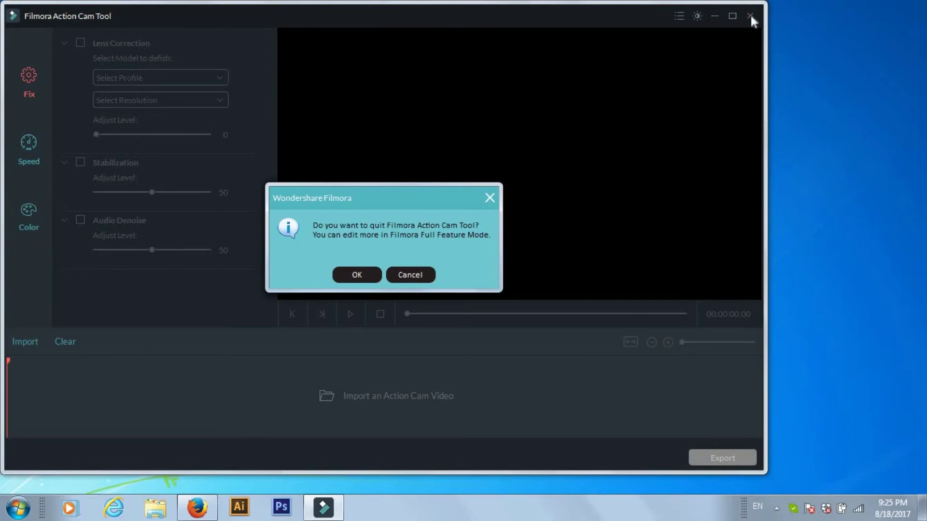
left_click(358, 275)
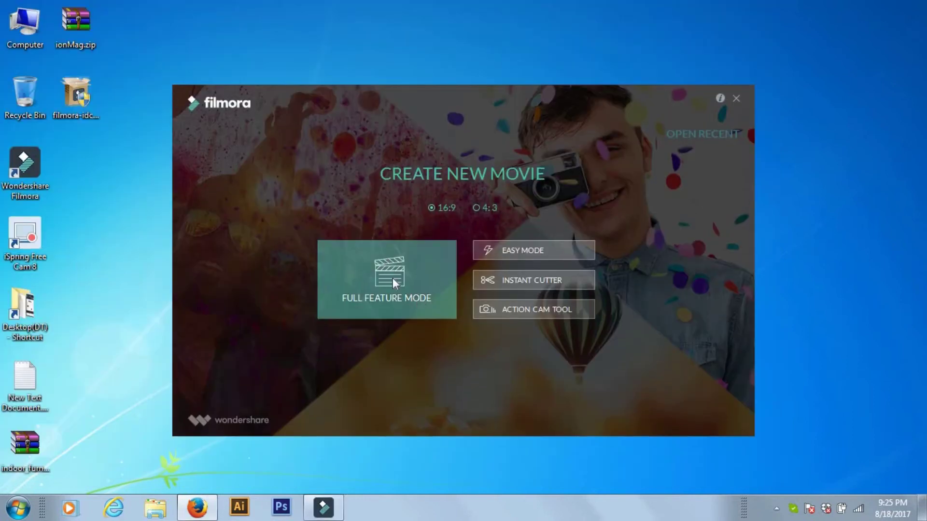
Start a 16:9 movie in Full Feature Mode and view the Message Center's title, gaming and screen recorder promotions before closing it
left_click(393, 277)
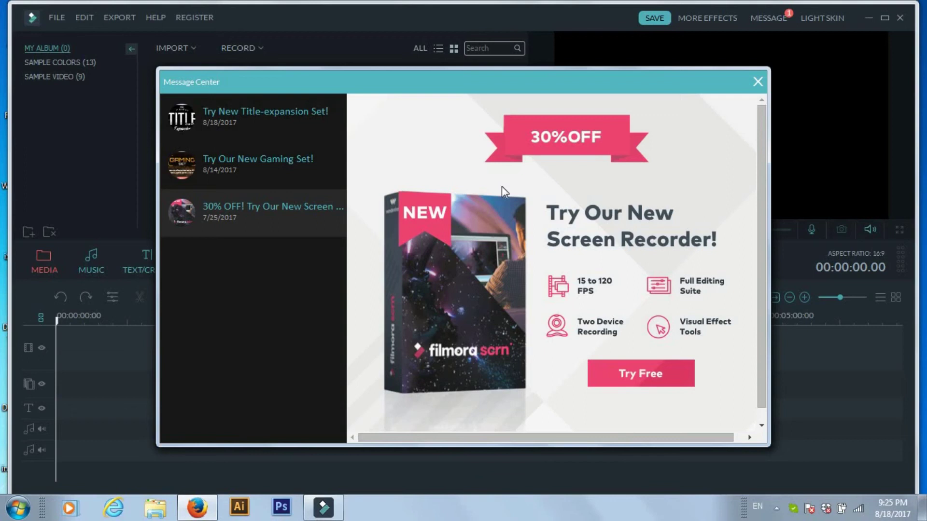
left_click(279, 116)
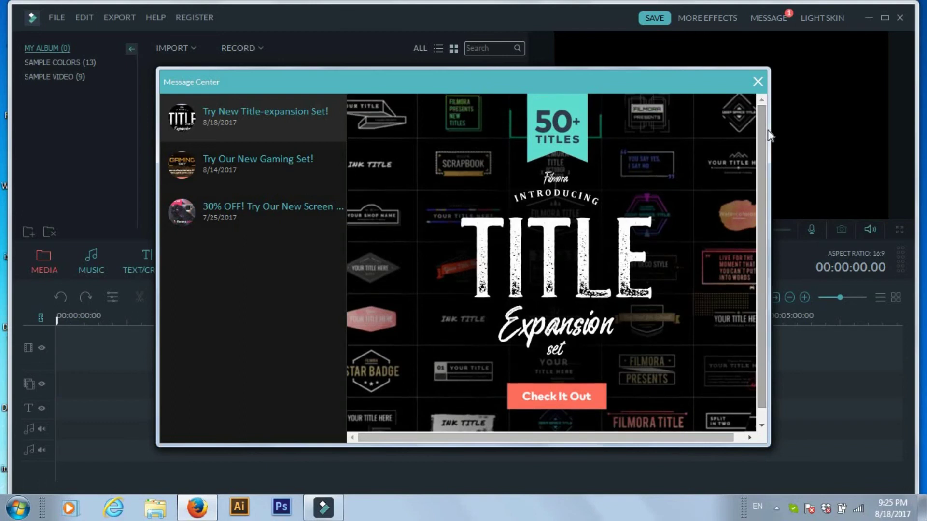
left_click(303, 160)
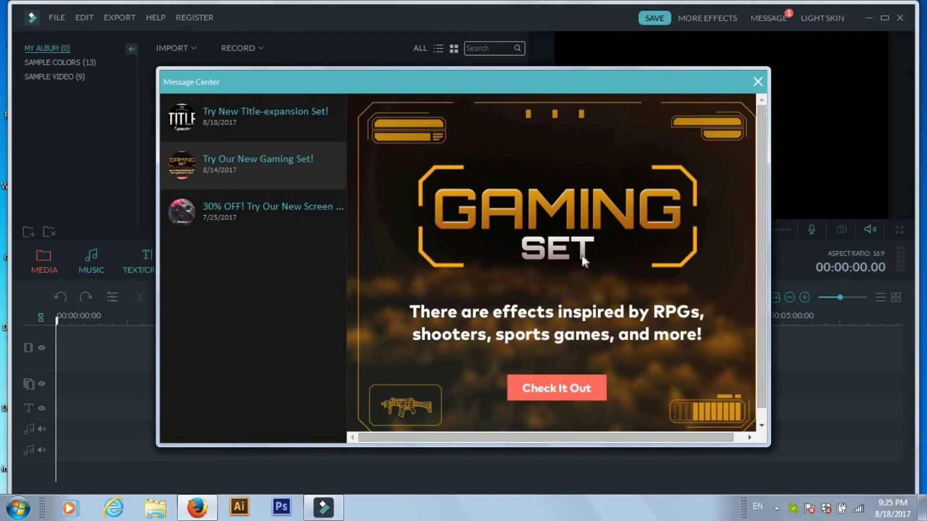
left_click(234, 212)
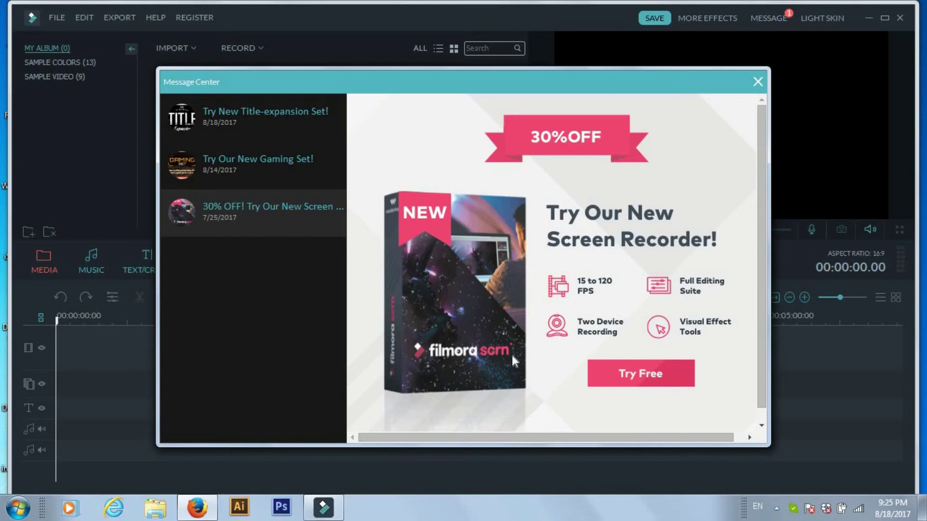
left_click(758, 83)
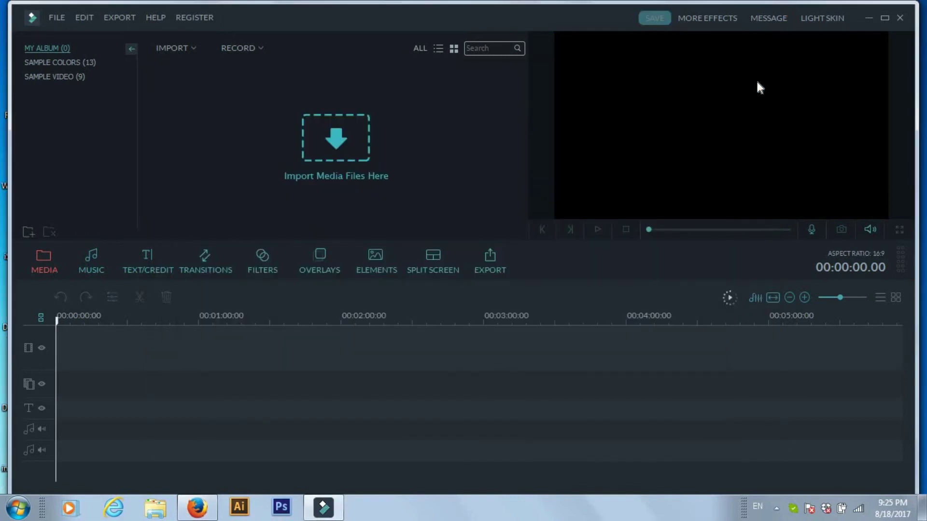
Maximize the editor window and check the software's registration details
double_click(585, 21)
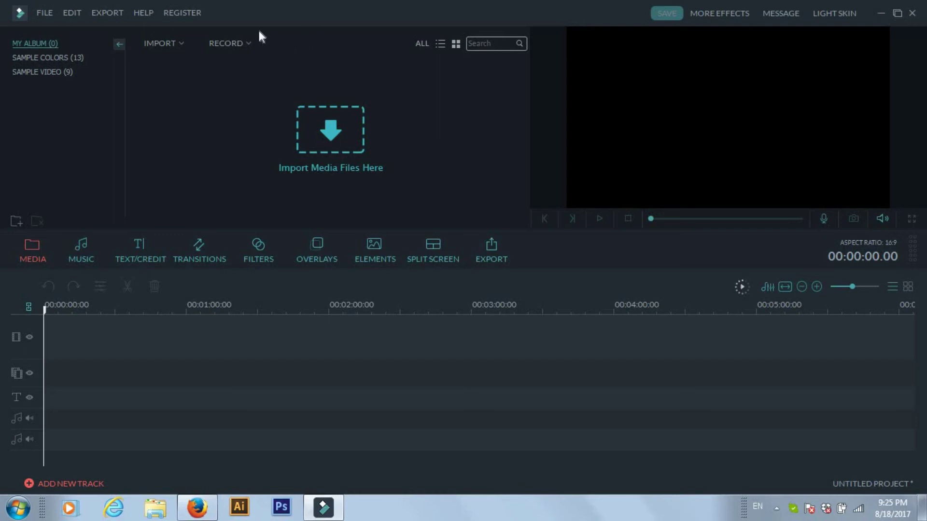
left_click(197, 15)
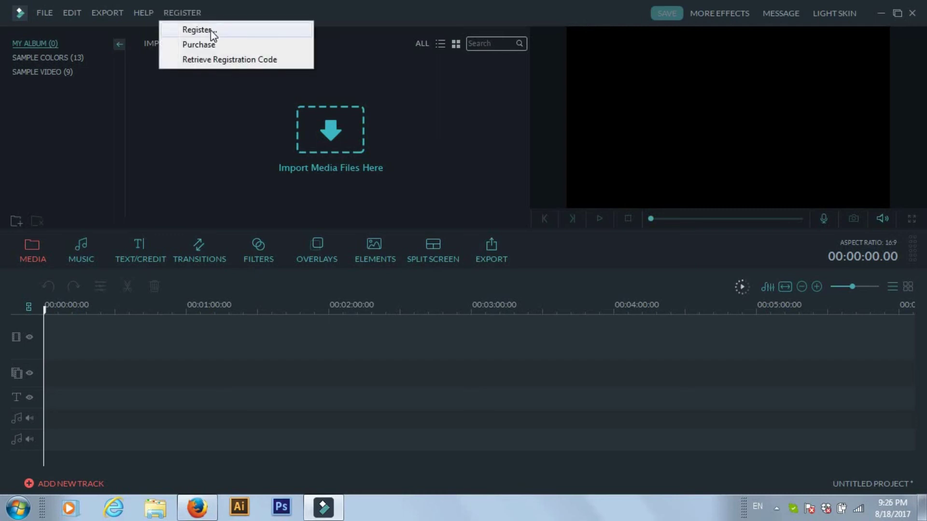
left_click(211, 31)
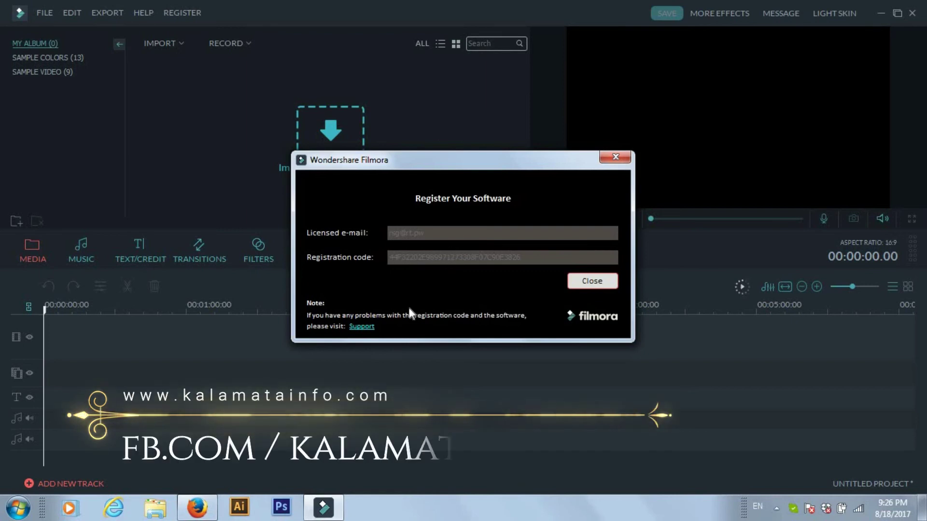
left_click(615, 157)
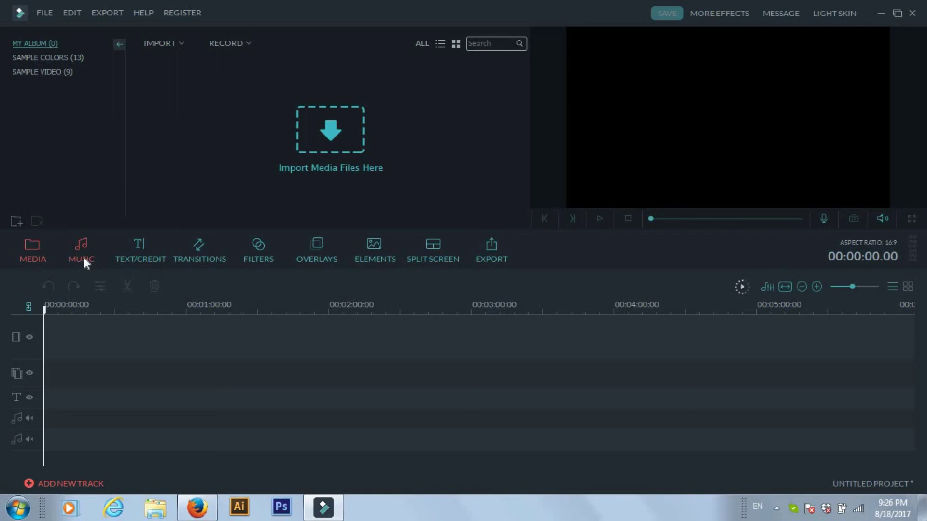
Preview the Blue sample color as a timeline clip and delete that clip
left_click(71, 59)
mouse_move(303, 97)
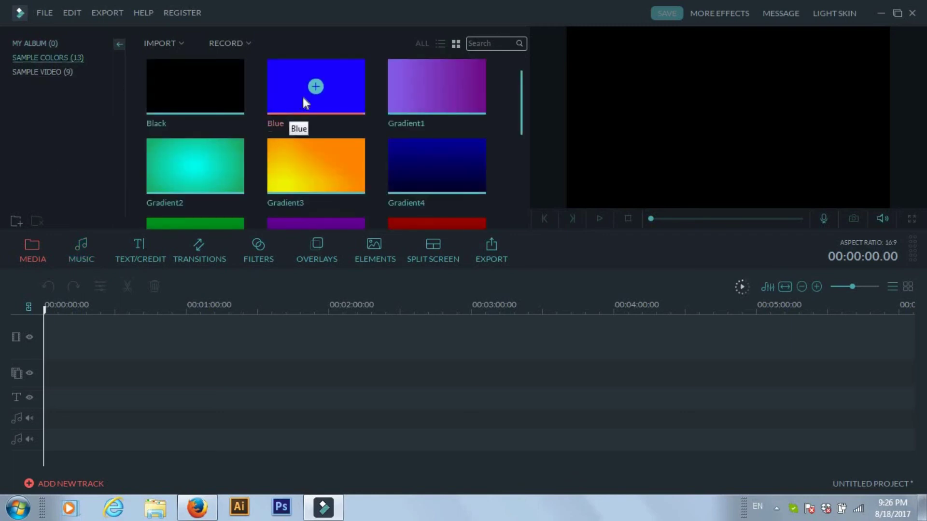
left_click(320, 88)
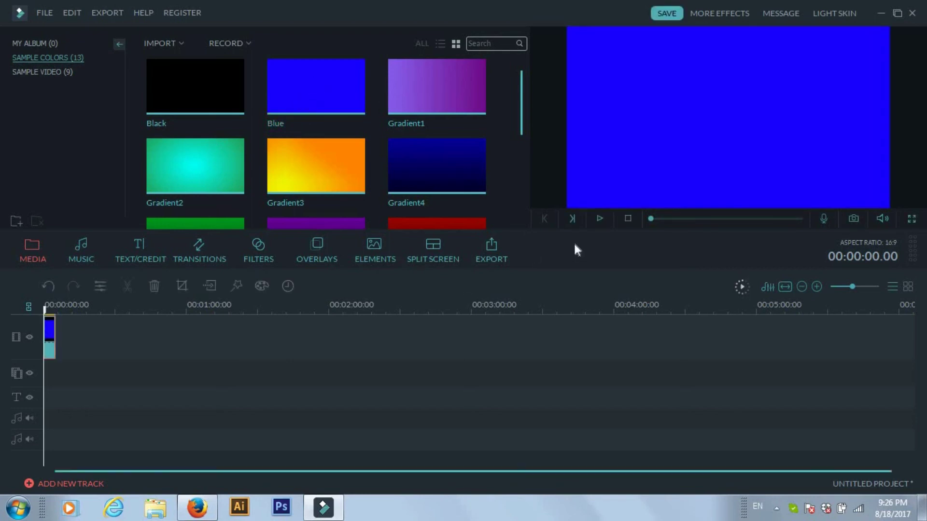
key("space")
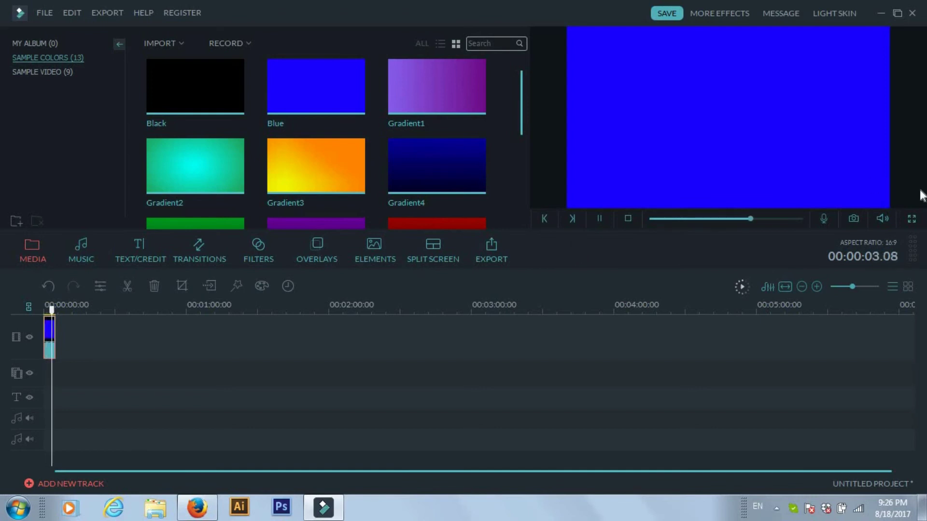
key("space")
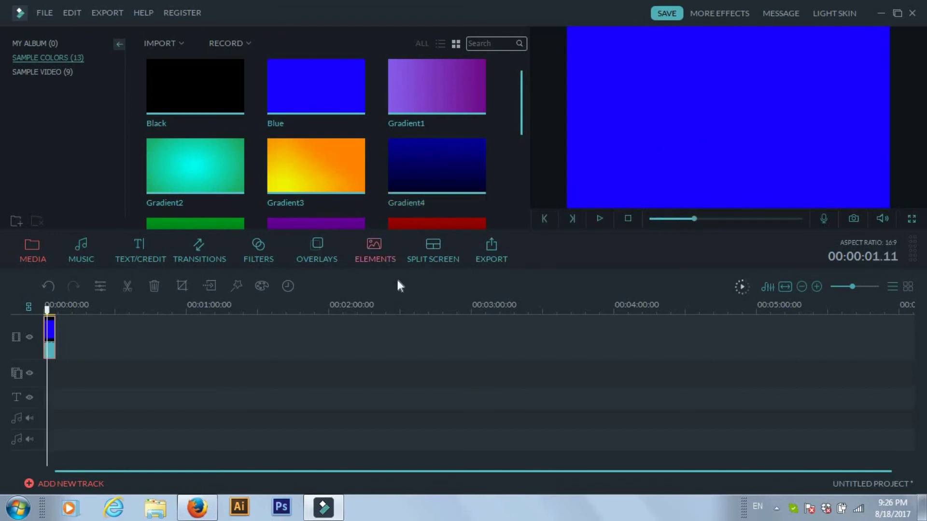
key("Delete")
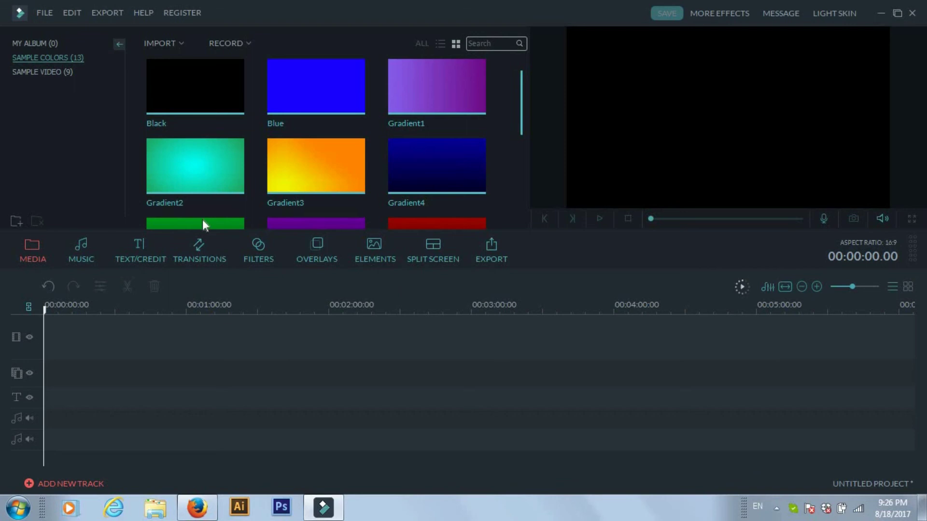
Add the Countdown5 sample video to the timeline
left_click(57, 71)
mouse_move(275, 174)
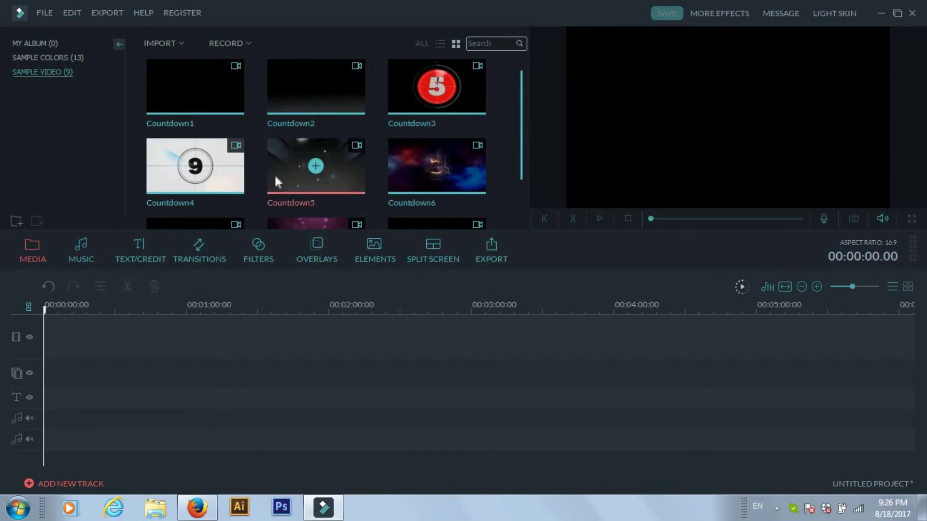
left_click(320, 169)
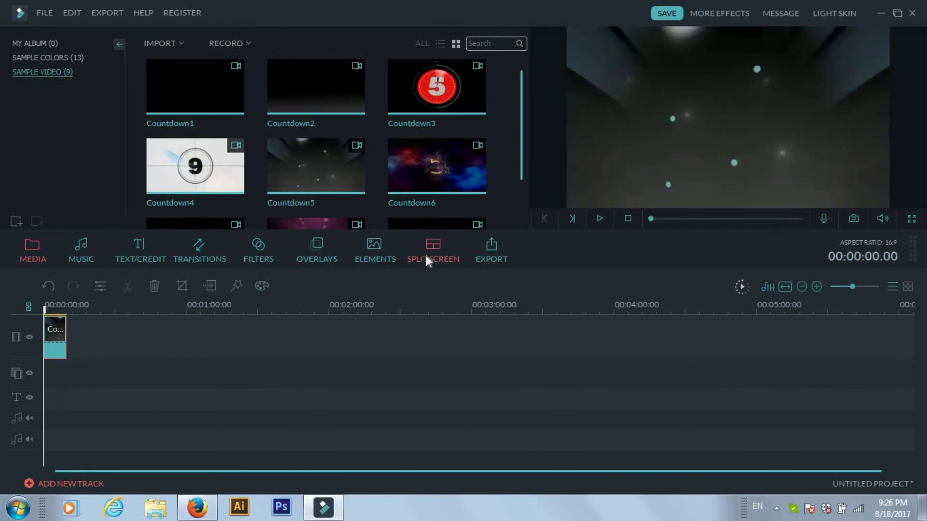
Export the timeline as an MP4 named My Video at 1920 x 1080 and show the exported file in its folder
left_click(493, 252)
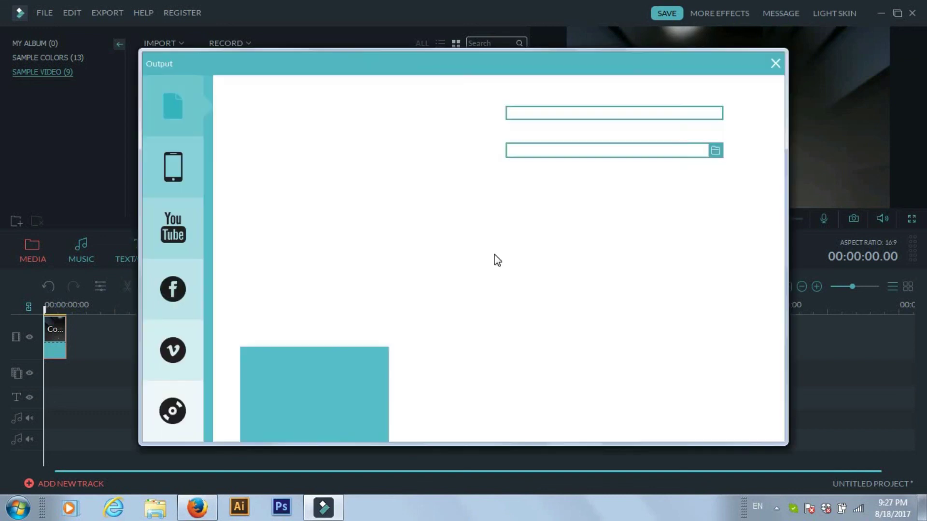
left_click(273, 135)
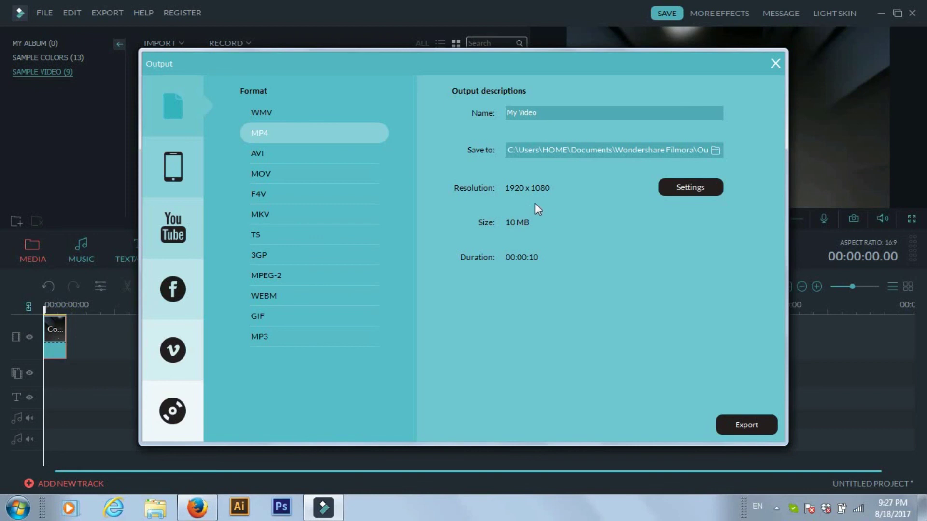
left_click(738, 427)
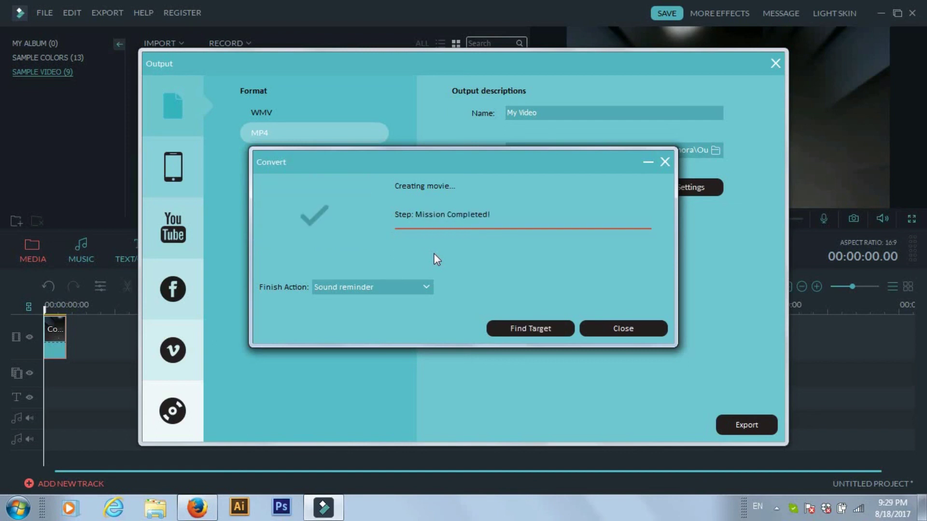
left_click(533, 331)
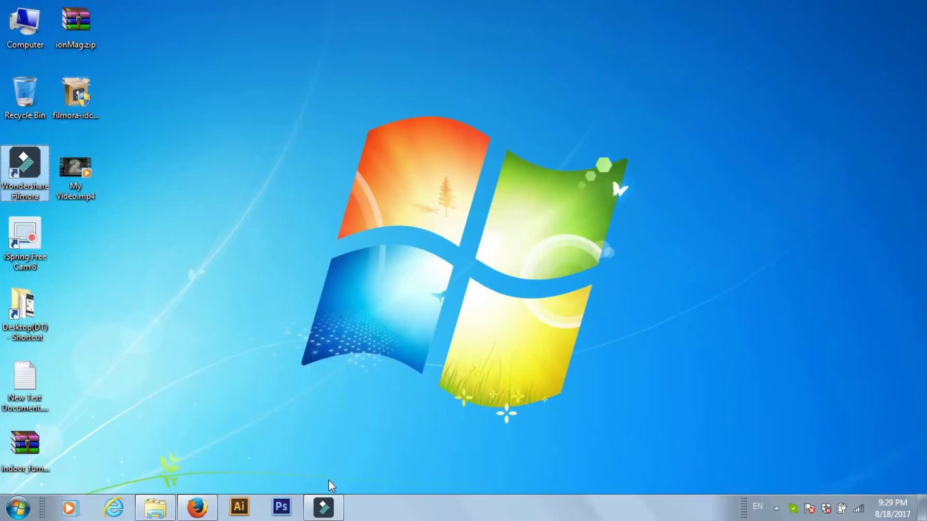
Return to Filmora, close the Output window and quit without saving the project
left_click(321, 508)
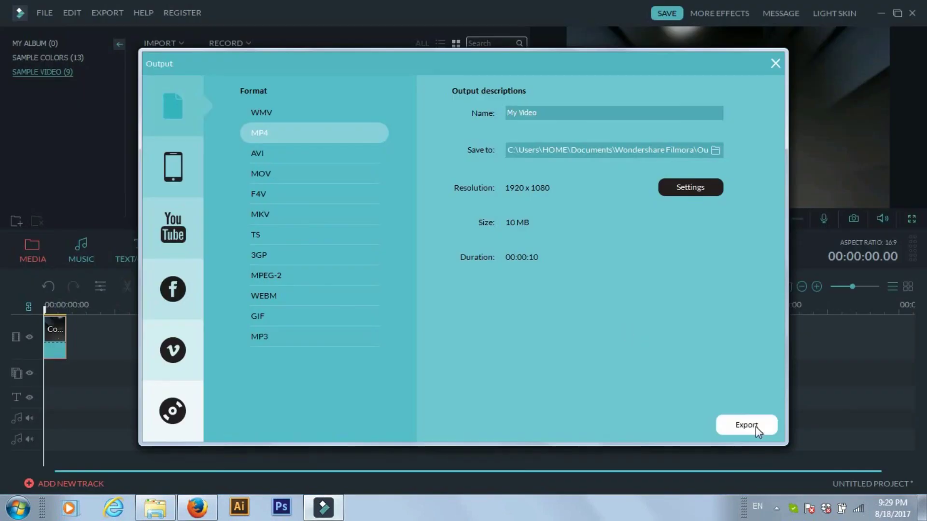
left_click(775, 64)
left_click(913, 13)
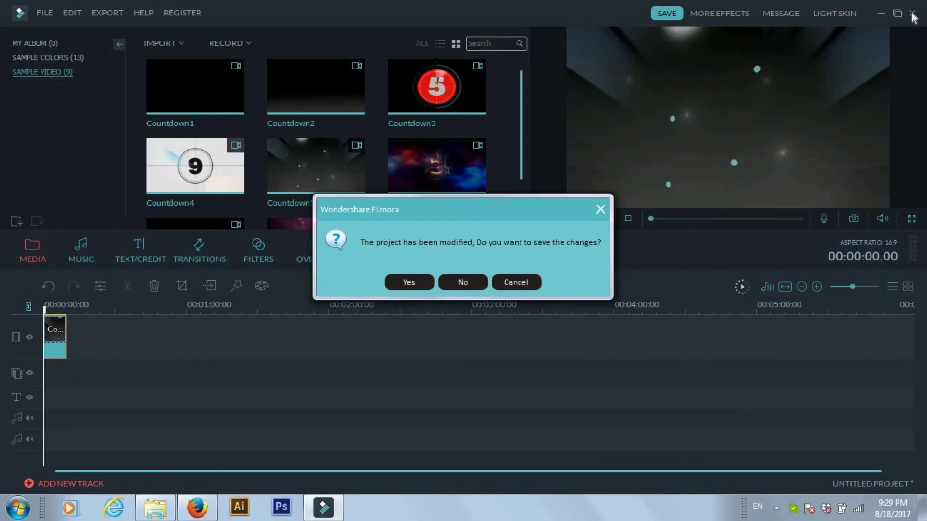
left_click(476, 285)
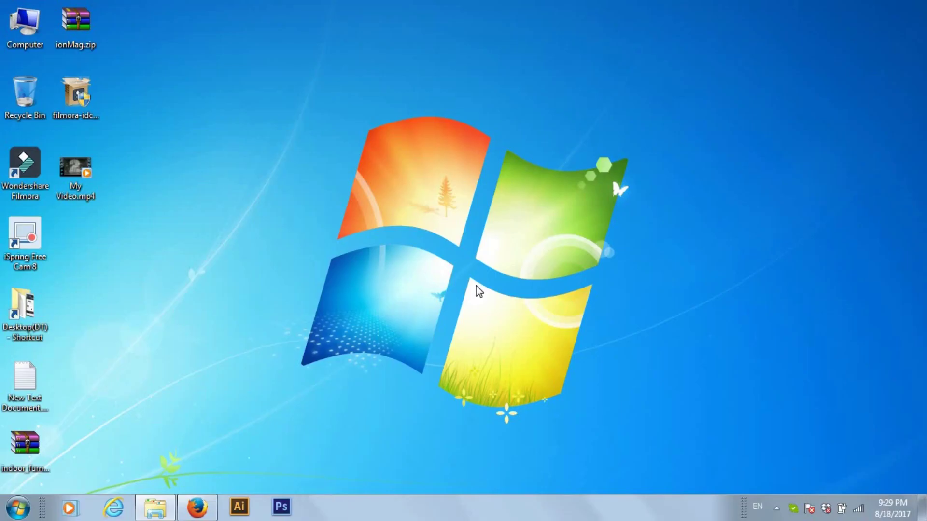
Play My Video.mp4 from the desktop in full screen
left_click(80, 174)
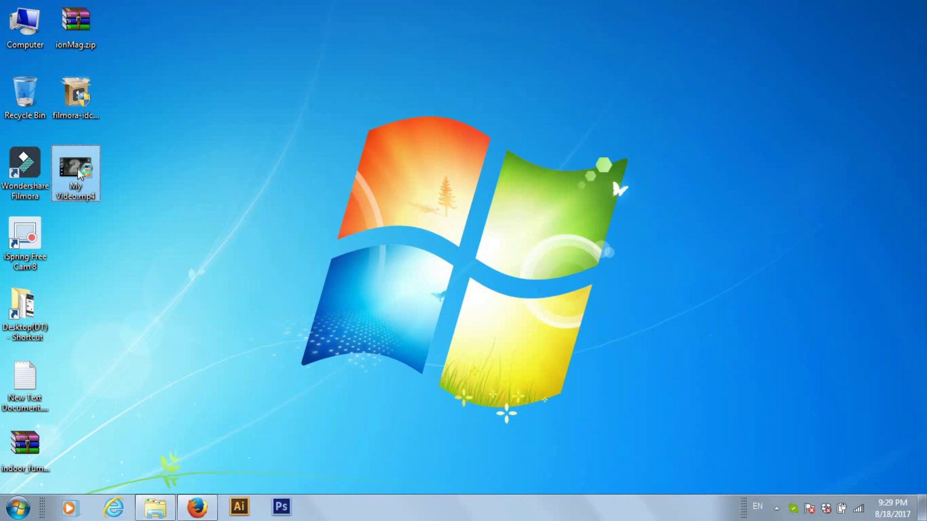
double_click(79, 174)
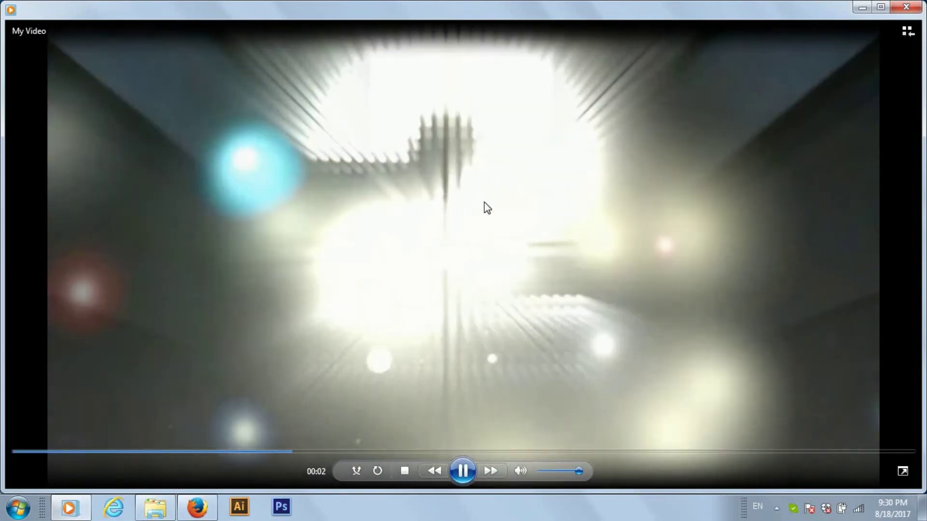
double_click(484, 202)
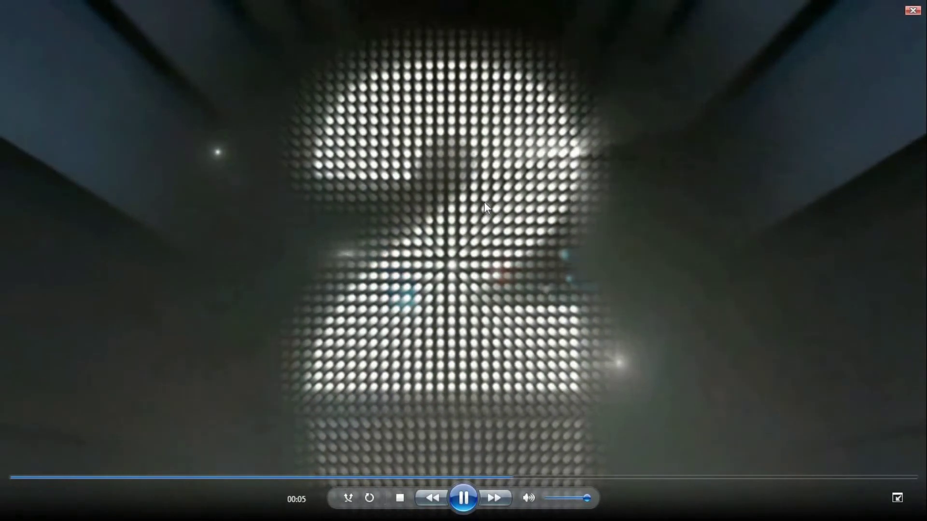